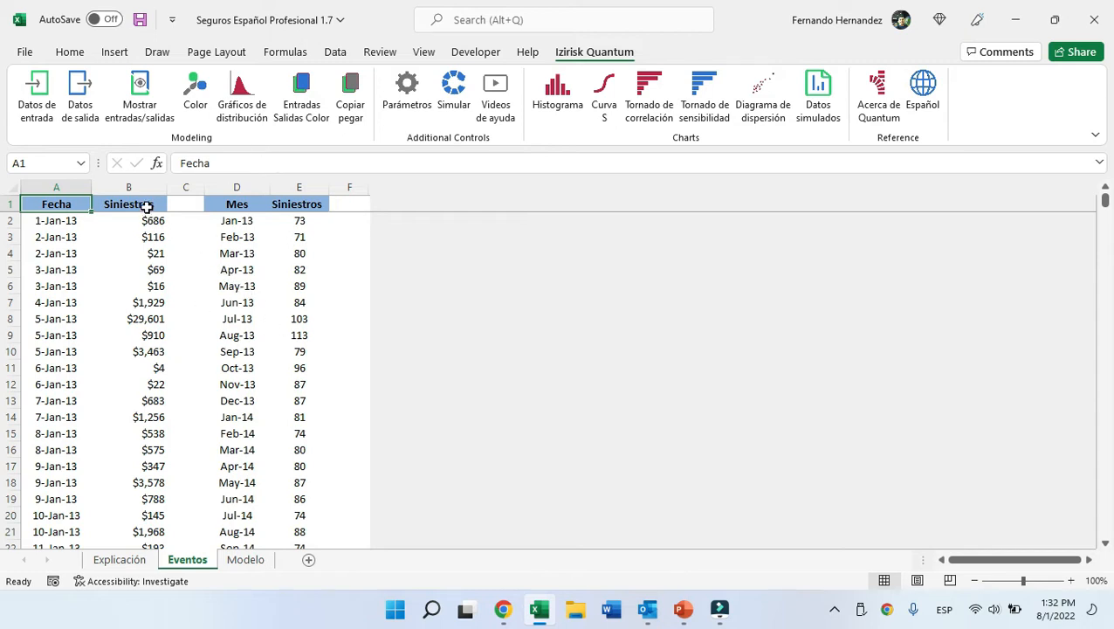
Examine the dated claim records on the Eventos sheet from the first row to the last.
{"action": "left_click", "coordinate": [255, 562]}
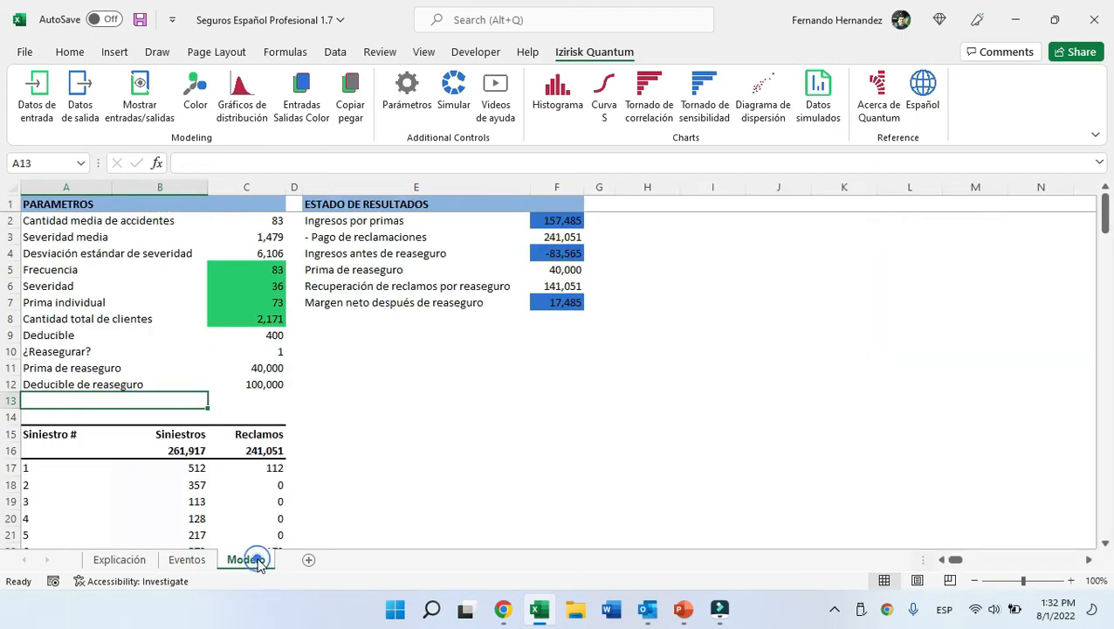
{"action": "left_click", "coordinate": [200, 562]}
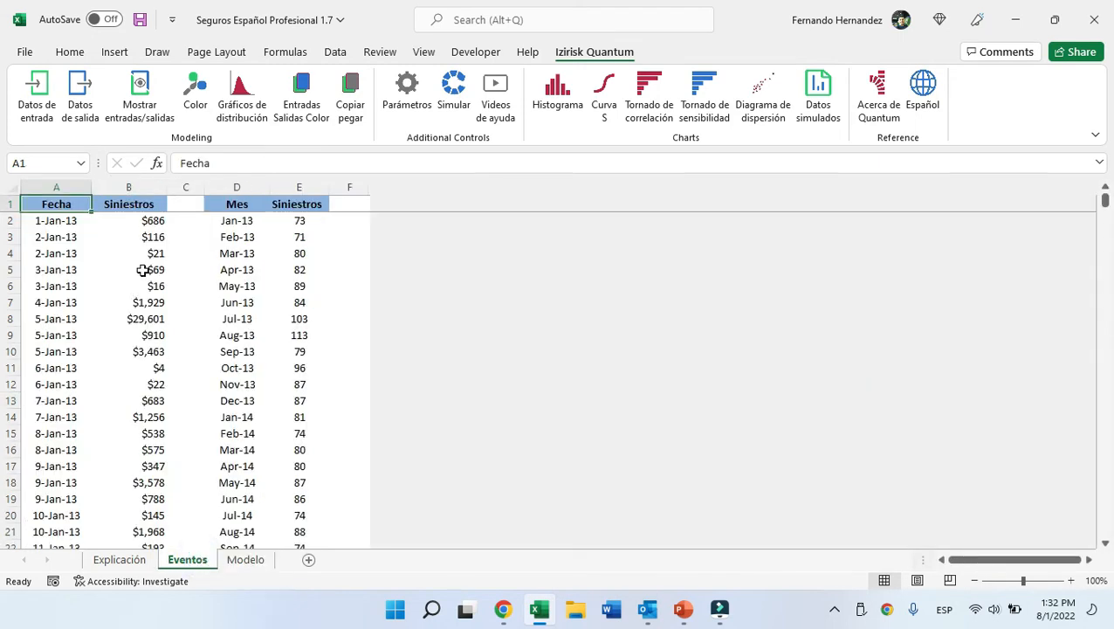
{"action": "left_click", "coordinate": [159, 220]}
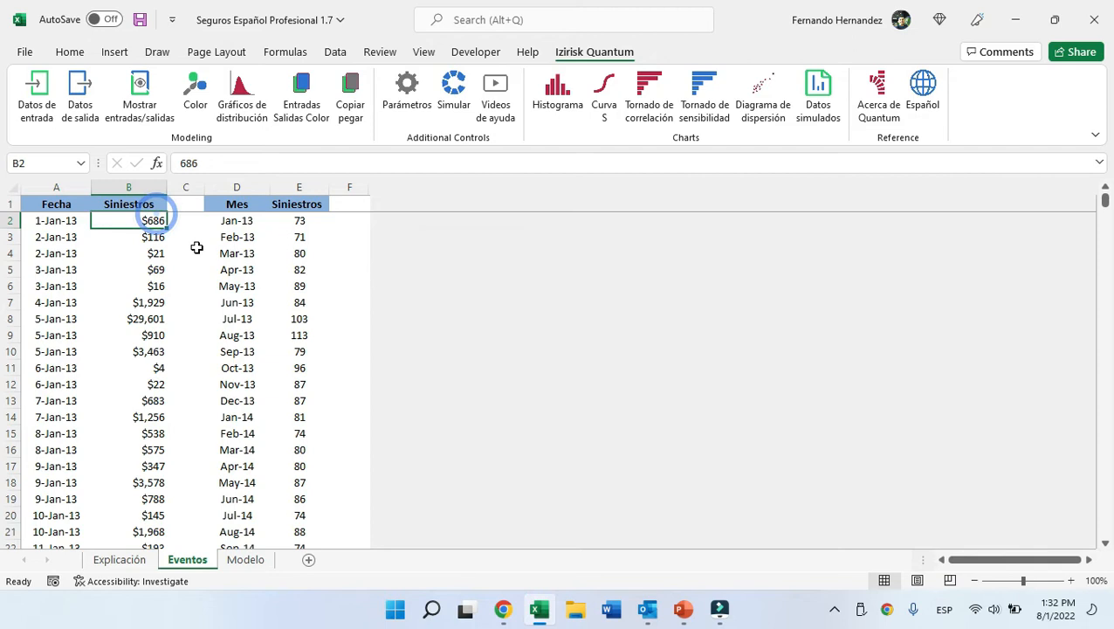
{"action": "key", "text": "ctrl+Down"}
{"action": "key", "text": "Left"}
{"action": "key", "text": "Right"}
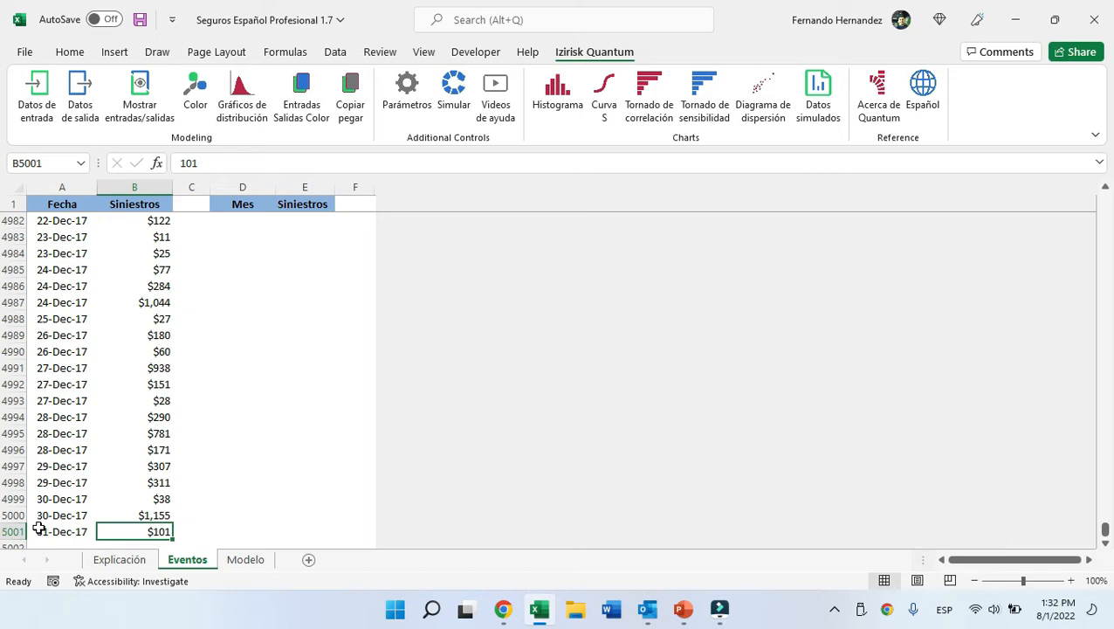
{"action": "key", "text": "ctrl+Home"}
{"action": "key", "text": "Right"}
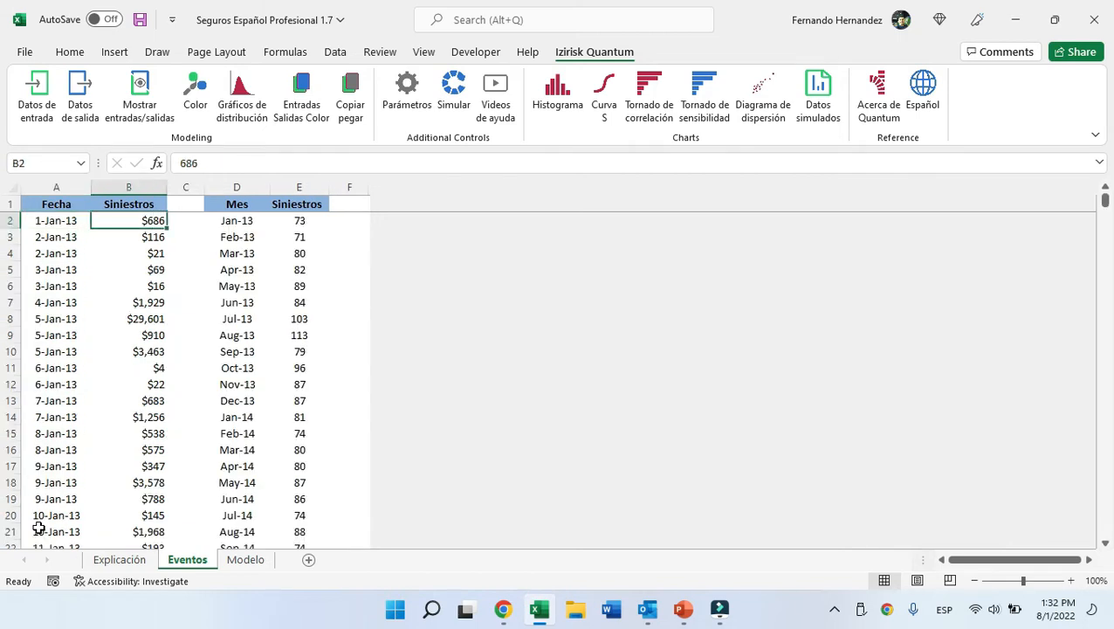
{"action": "key", "text": "Left"}
{"action": "key", "text": "Right"}
{"action": "key", "text": "Down"}
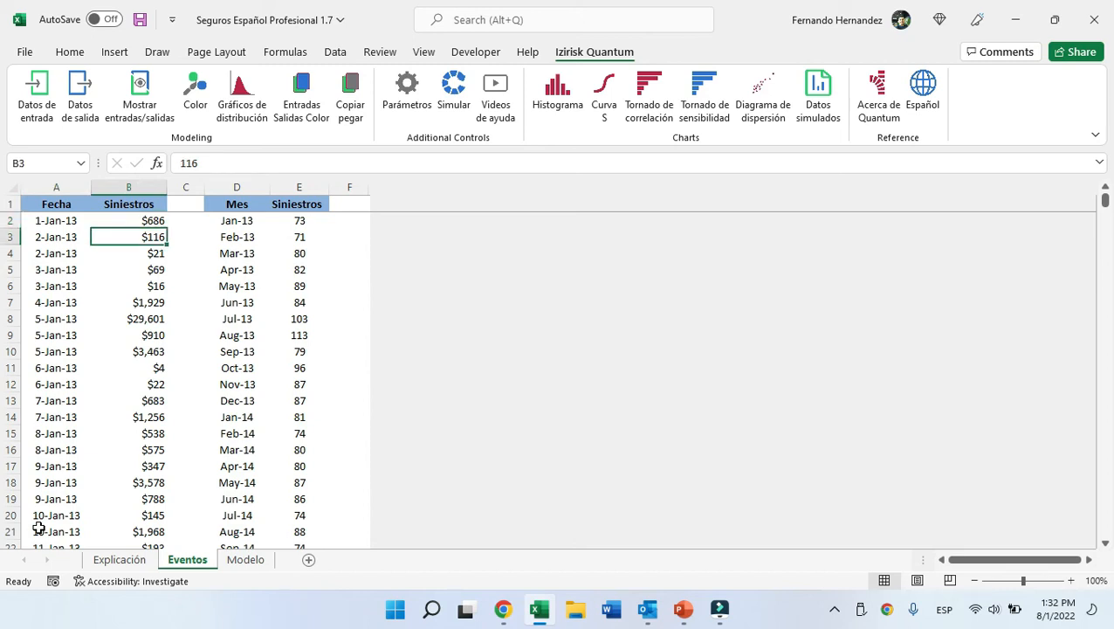
Examine the monthly claim counts beside the claim records, starting at Jan-13.
{"action": "key", "text": "Right"}
{"action": "key", "text": "Right"}
{"action": "key", "text": "Up"}
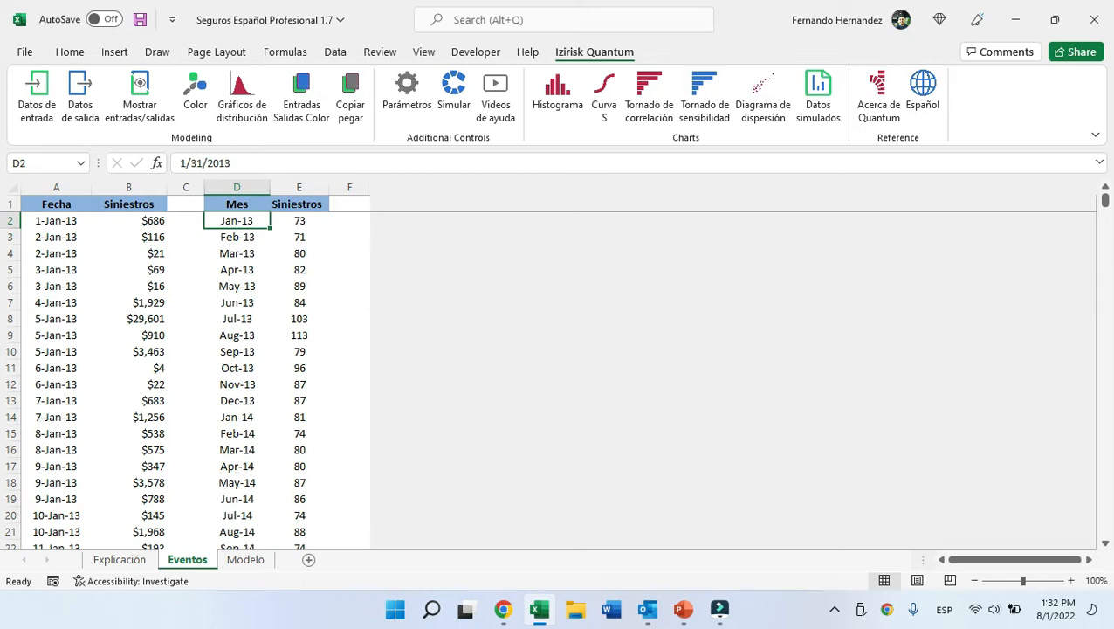
Review the PARAMETROS block and the ESTADO DE RESULTADOS block on the Modelo sheet.
{"action": "left_click", "coordinate": [245, 559]}
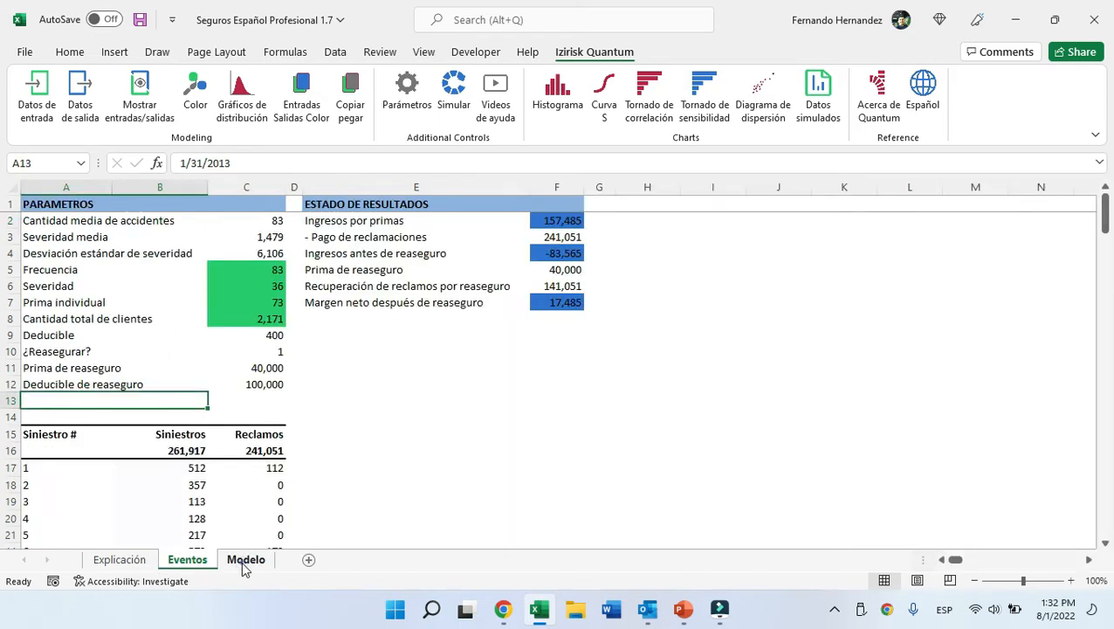
{"action": "scroll", "coordinate": [201, 323], "scroll_direction": "up", "scroll_amount": 3, "text": "ctrl"}
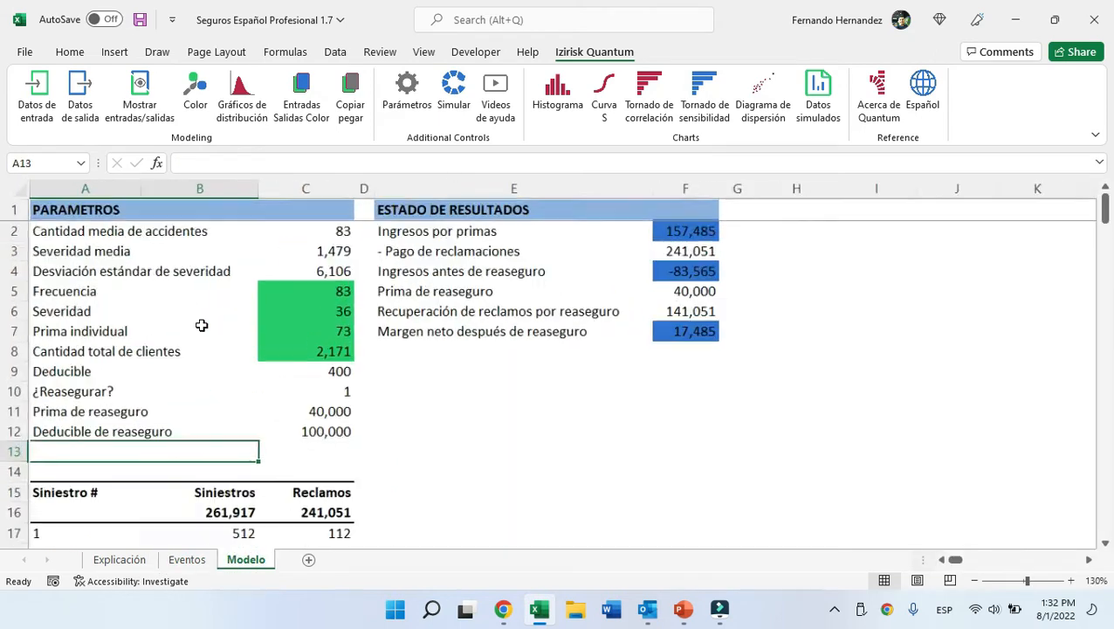
{"action": "left_click_drag", "start_coordinate": [165, 232], "coordinate": [372, 478]}
{"action": "left_click", "coordinate": [184, 242]}
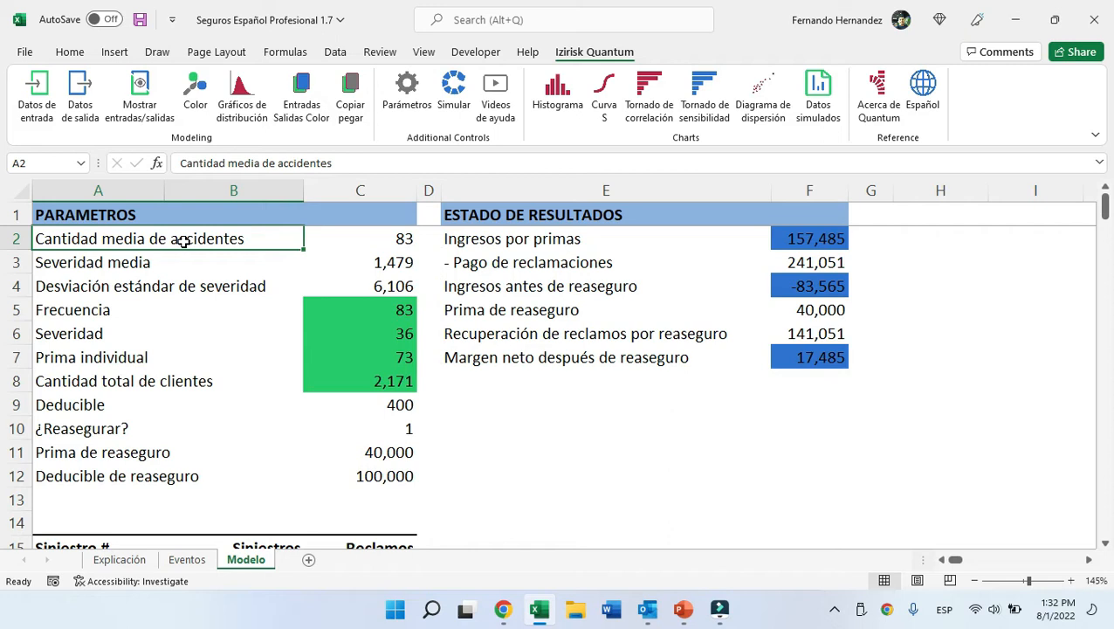
{"action": "left_click", "coordinate": [485, 313]}
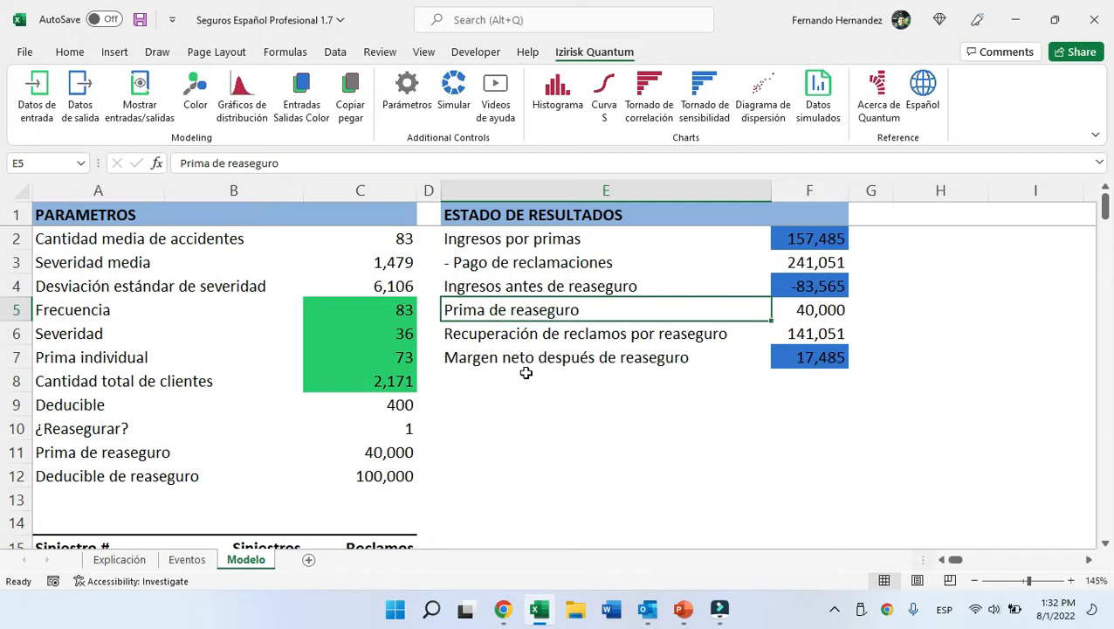
Inspect the formulas for Cantidad media de accidentes, Severidad media and Desviación estándar de severidad.
{"action": "left_click", "coordinate": [397, 240]}
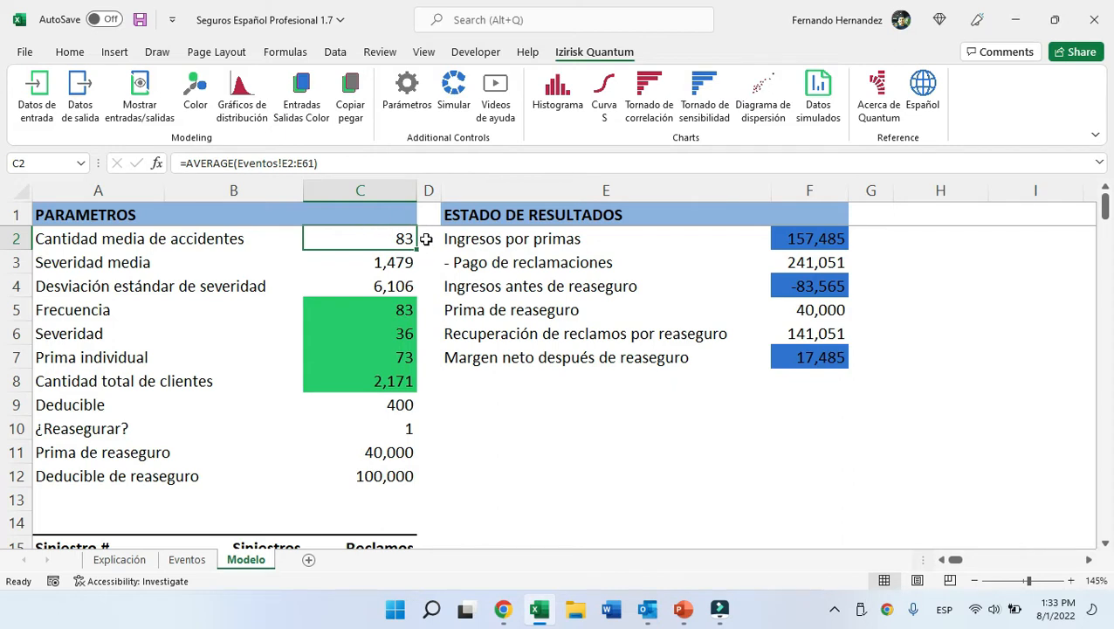
{"action": "left_click", "coordinate": [399, 262]}
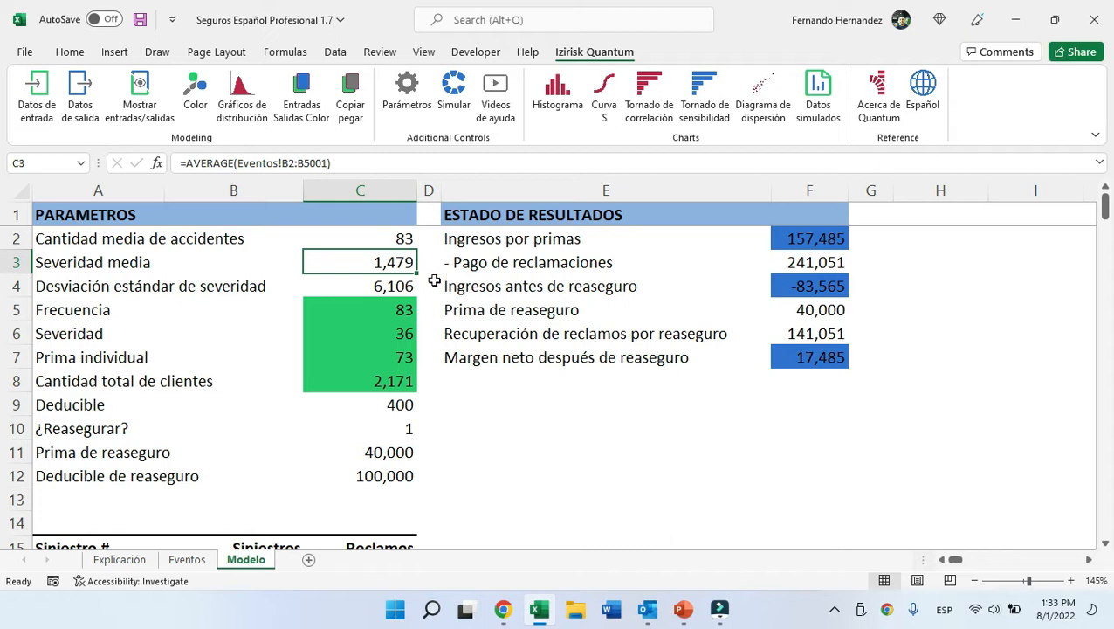
{"action": "left_click", "coordinate": [404, 287]}
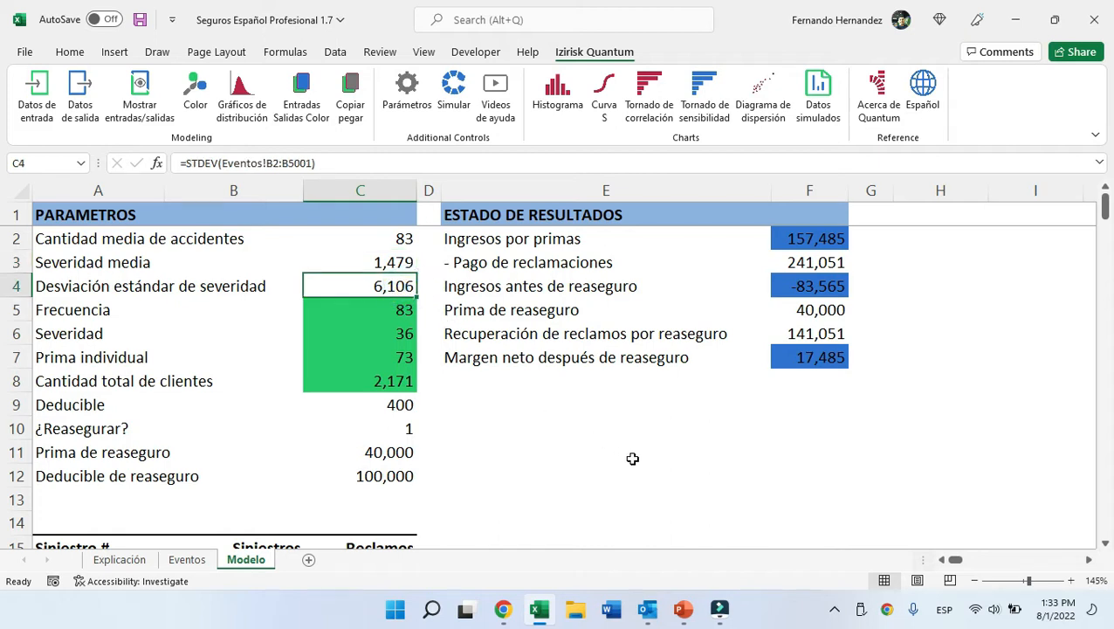
{"action": "scroll", "coordinate": [600, 448], "scroll_direction": "down", "scroll_amount": 1, "text": "ctrl"}
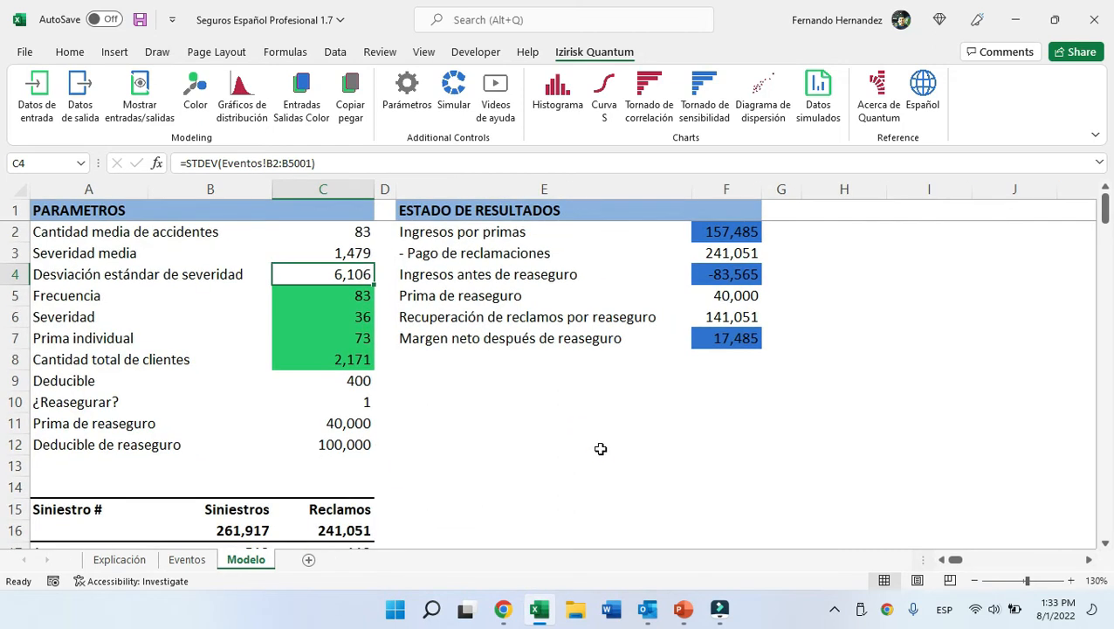
{"action": "scroll", "coordinate": [601, 448], "scroll_direction": "down", "scroll_amount": 2, "text": "ctrl"}
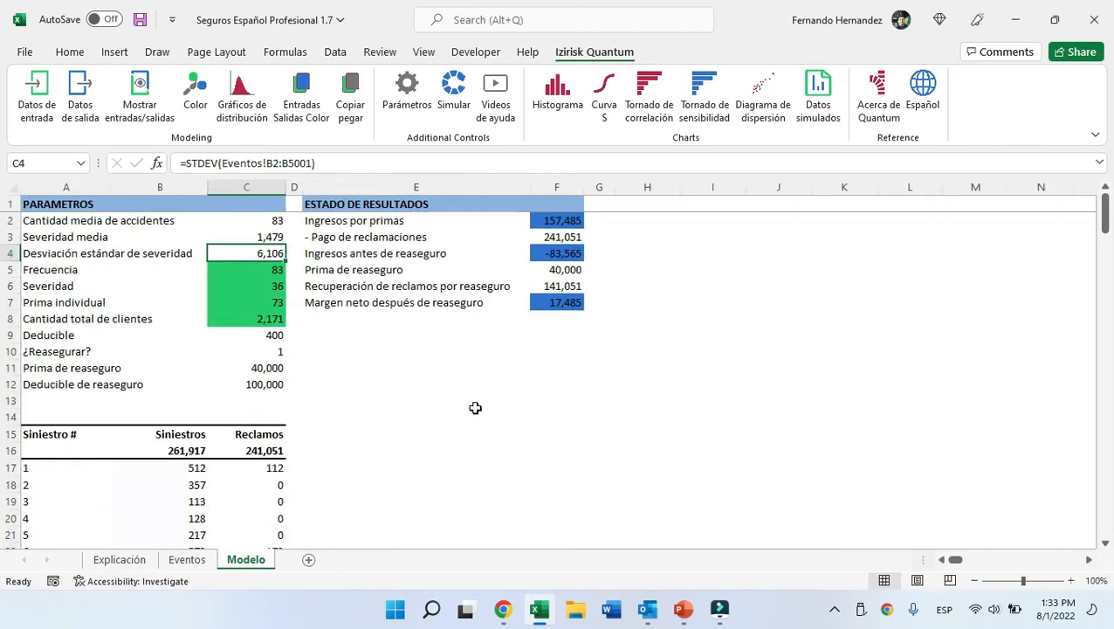
Inspect the Frecuencia formula and its distribution chart without changing the cell.
{"action": "left_click", "coordinate": [272, 269]}
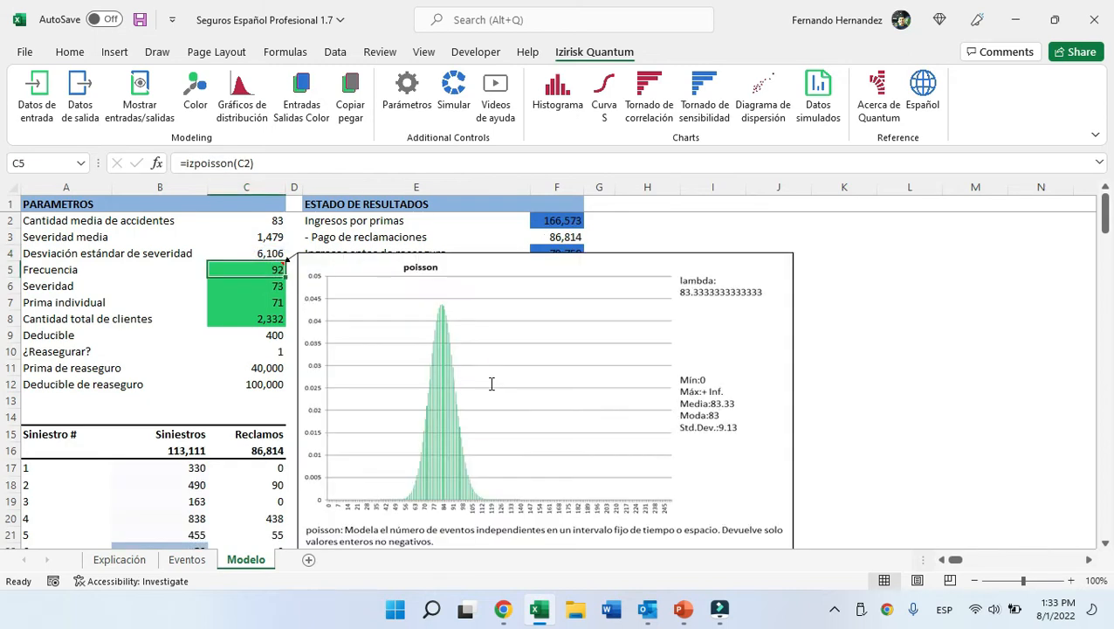
{"action": "left_click_drag", "start_coordinate": [283, 165], "coordinate": [161, 169]}
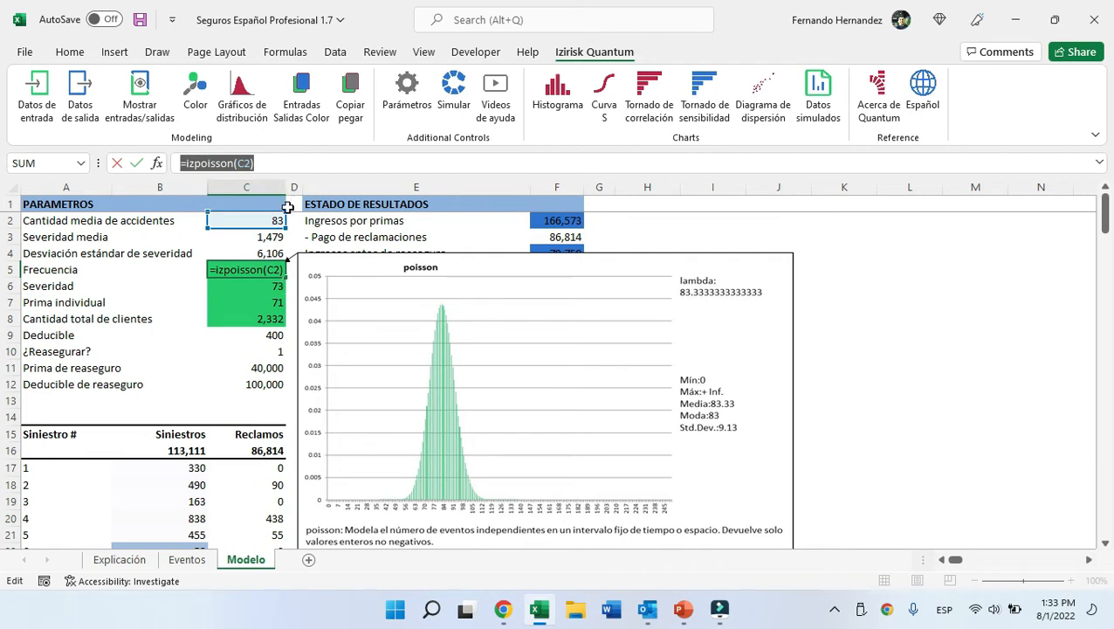
{"action": "key", "text": "Escape"}
Recalculate the workbook repeatedly to watch the random Frecuencia value being resampled.
{"action": "left_click", "coordinate": [70, 55]}
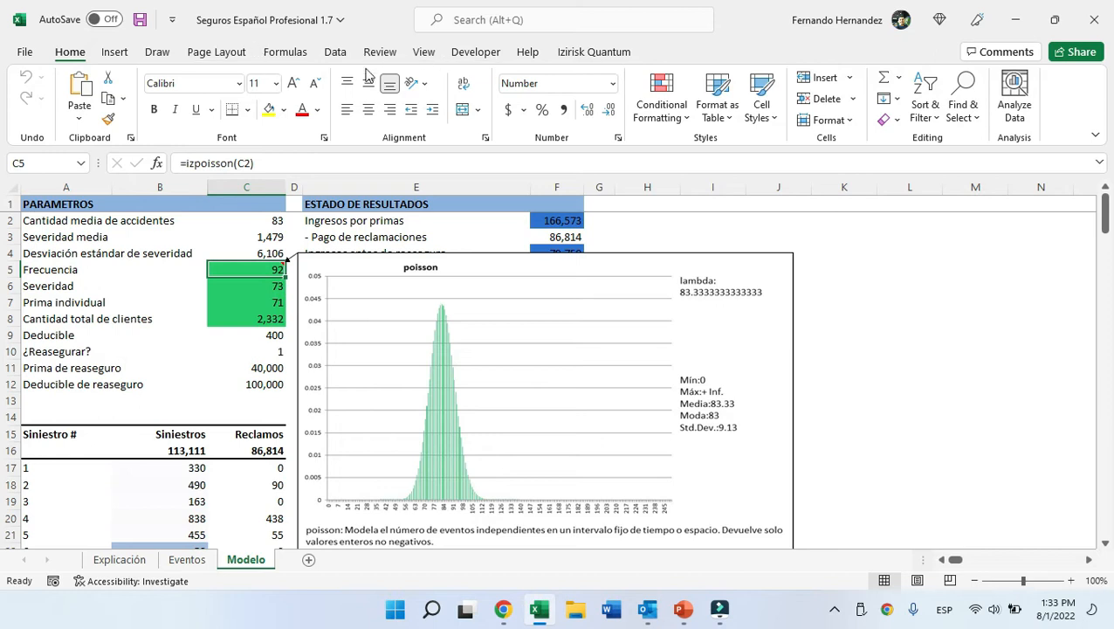
{"action": "left_click", "coordinate": [291, 52]}
{"action": "left_click", "coordinate": [997, 84]}
{"action": "left_click", "coordinate": [997, 84]}
{"action": "left_click", "coordinate": [997, 84]}
{"action": "left_click", "coordinate": [997, 84]}
{"action": "left_click", "coordinate": [997, 84]}
{"action": "left_click", "coordinate": [997, 84]}
{"action": "left_click", "coordinate": [997, 84]}
{"action": "left_click", "coordinate": [997, 84]}
{"action": "left_click", "coordinate": [997, 84]}
{"action": "left_click", "coordinate": [997, 84]}
{"action": "left_click", "coordinate": [997, 83]}
{"action": "left_click", "coordinate": [997, 84]}
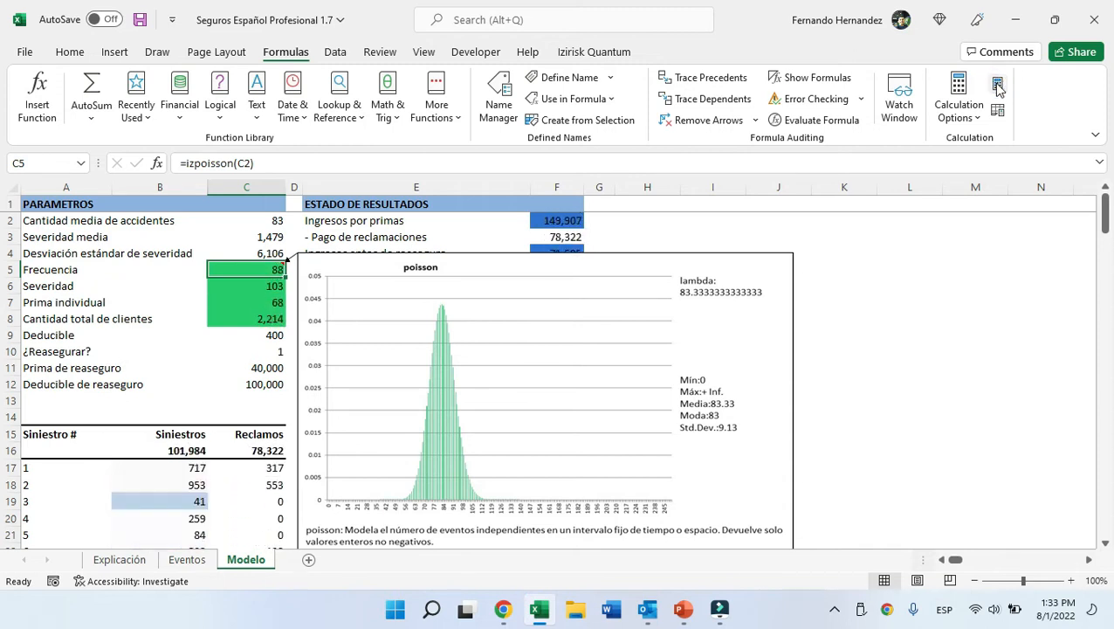
{"action": "left_click", "coordinate": [997, 84]}
{"action": "left_click", "coordinate": [997, 84]}
{"action": "left_click", "coordinate": [997, 84]}
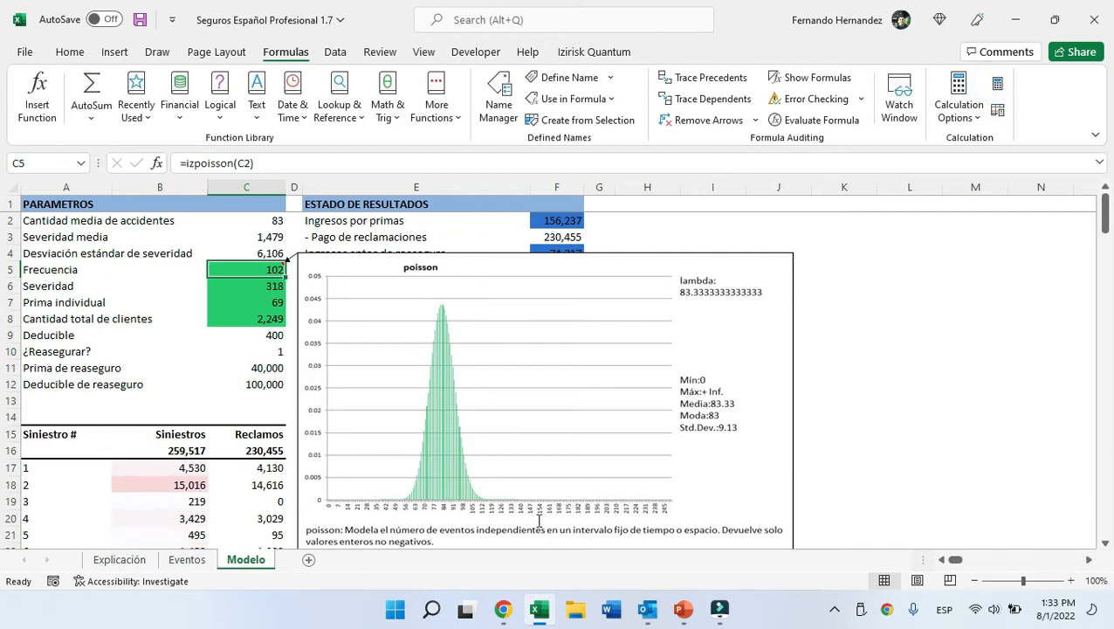
Check the Frecuencia and Severidad distributions against the mean and standard deviation cells that feed them.
{"action": "left_click", "coordinate": [274, 222]}
{"action": "left_click", "coordinate": [278, 268]}
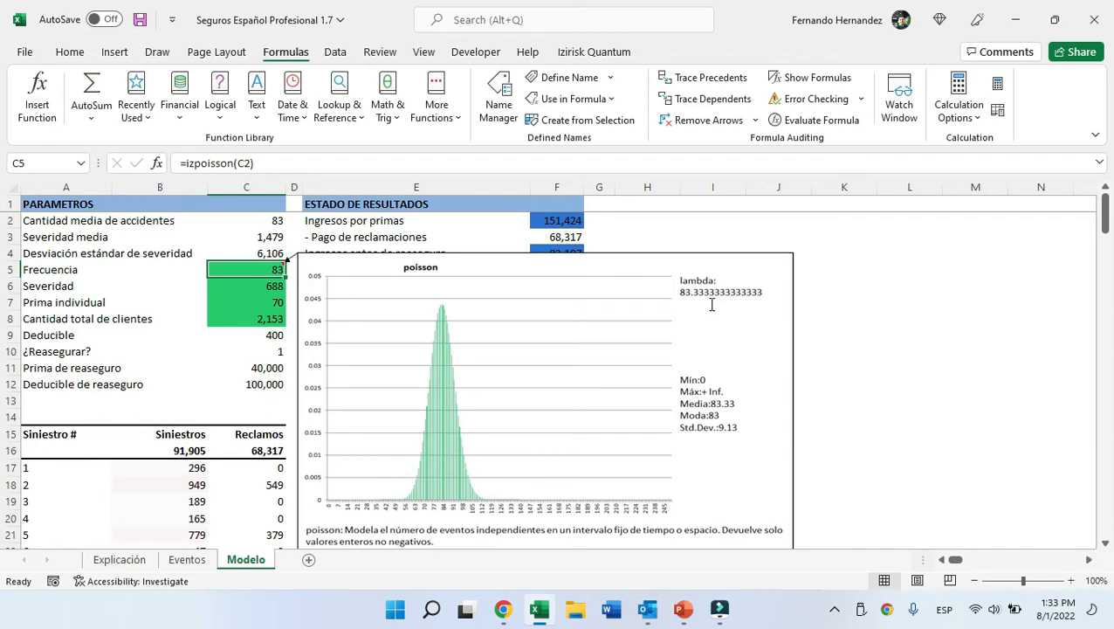
{"action": "left_click", "coordinate": [251, 288]}
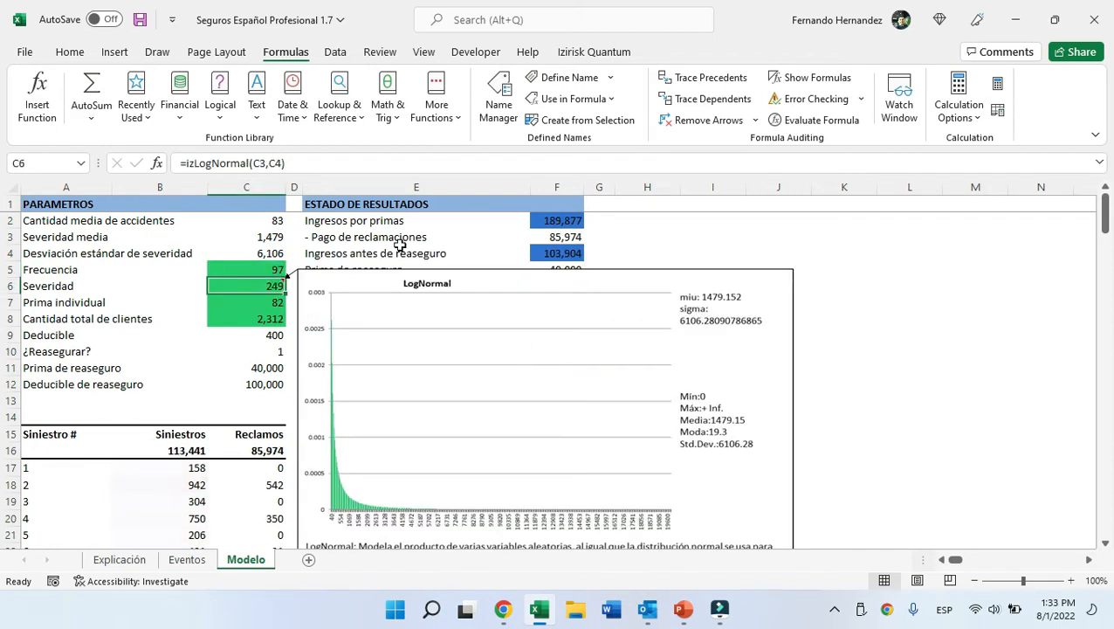
{"action": "left_click_drag", "start_coordinate": [302, 169], "coordinate": [157, 175]}
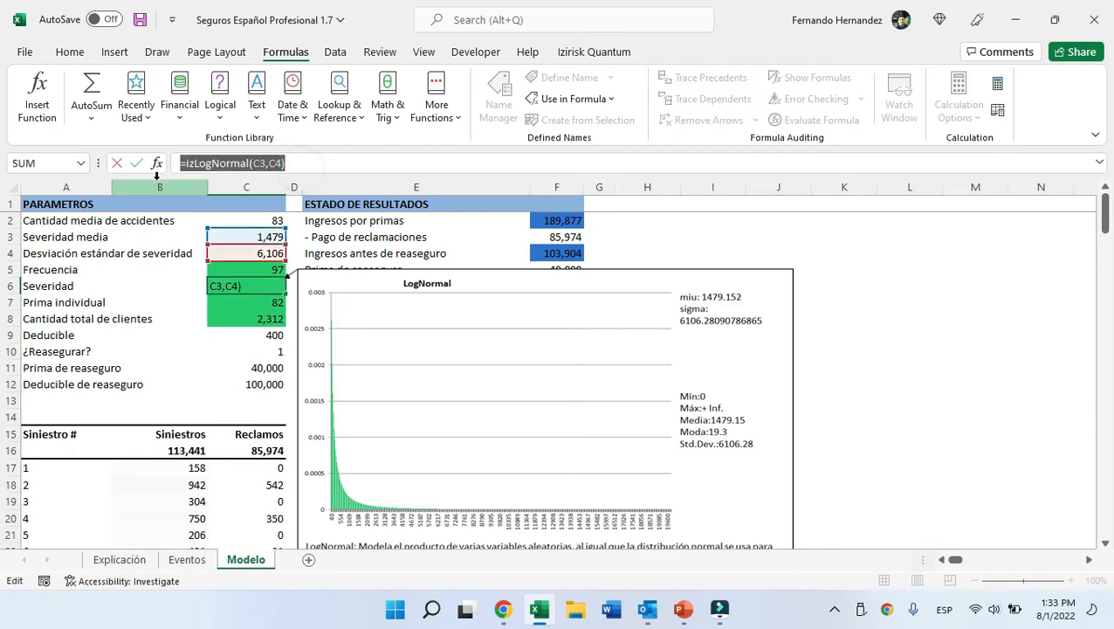
{"action": "left_click", "coordinate": [272, 238]}
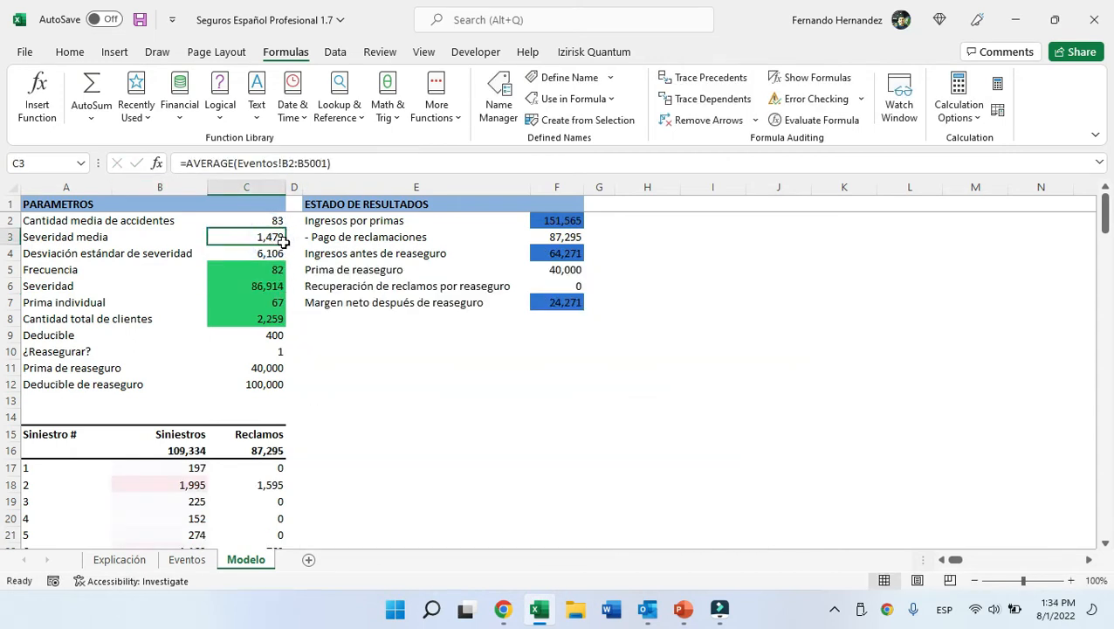
{"action": "left_click", "coordinate": [268, 252]}
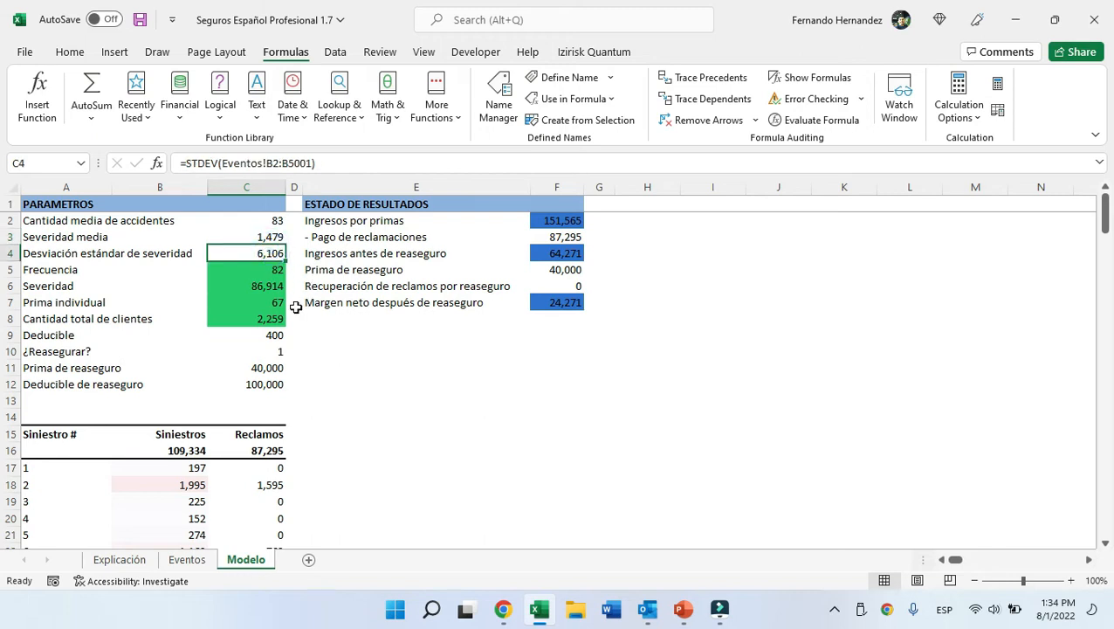
{"action": "left_click", "coordinate": [276, 285]}
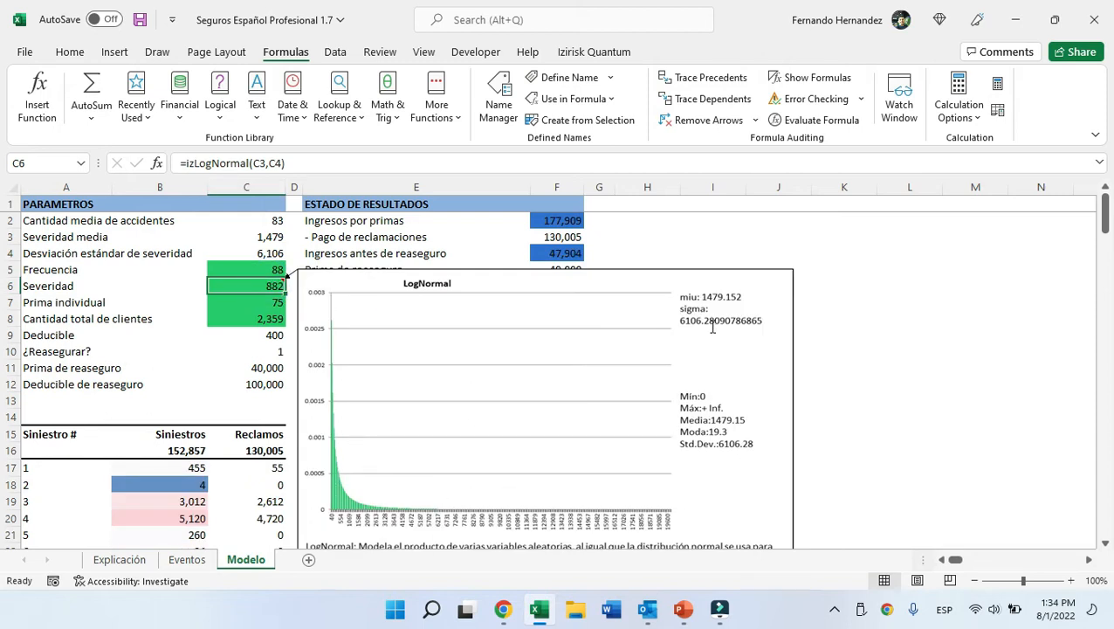
Inspect the Prima individual formula and its distribution chart, leaving the formula as it is.
{"action": "left_click", "coordinate": [259, 302]}
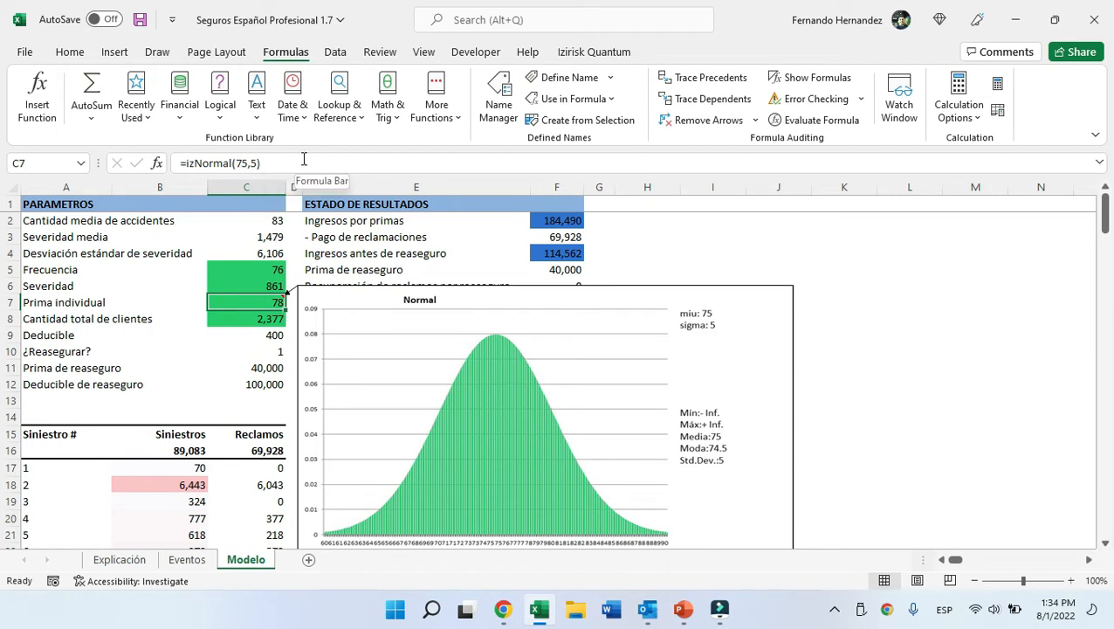
{"action": "left_click", "coordinate": [274, 164]}
{"action": "key", "text": "Escape"}
Inspect the two arguments of the Cantidad total de clientes formula and leave the cell unedited.
{"action": "left_click", "coordinate": [273, 316]}
{"action": "left_click_drag", "start_coordinate": [281, 163], "coordinate": [181, 162]}
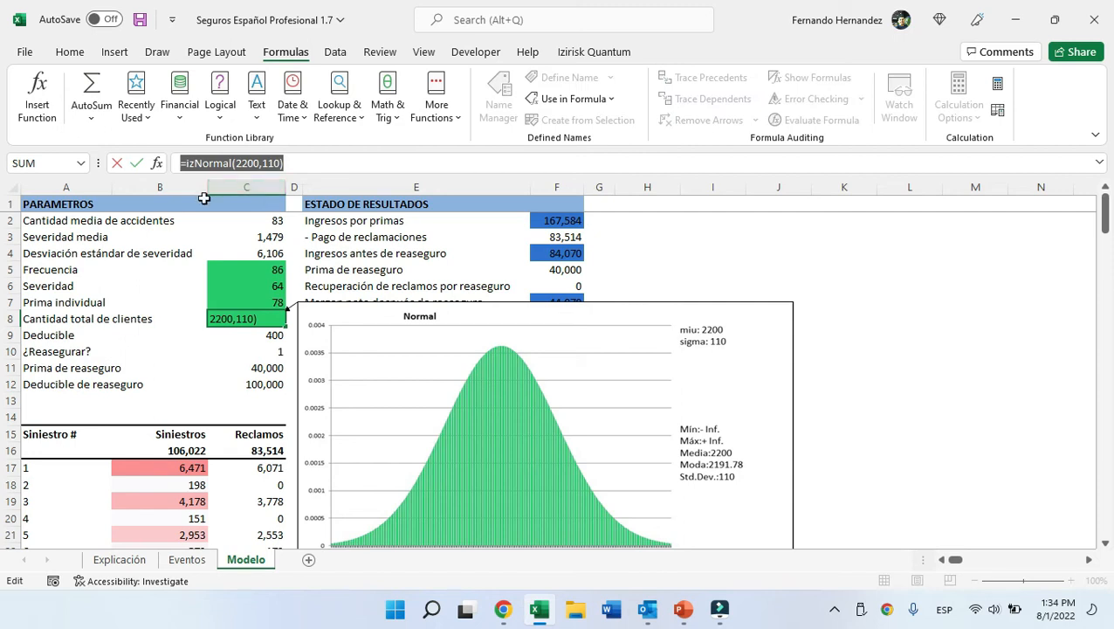
{"action": "left_click_drag", "start_coordinate": [255, 162], "coordinate": [234, 160]}
{"action": "double_click", "coordinate": [270, 162]}
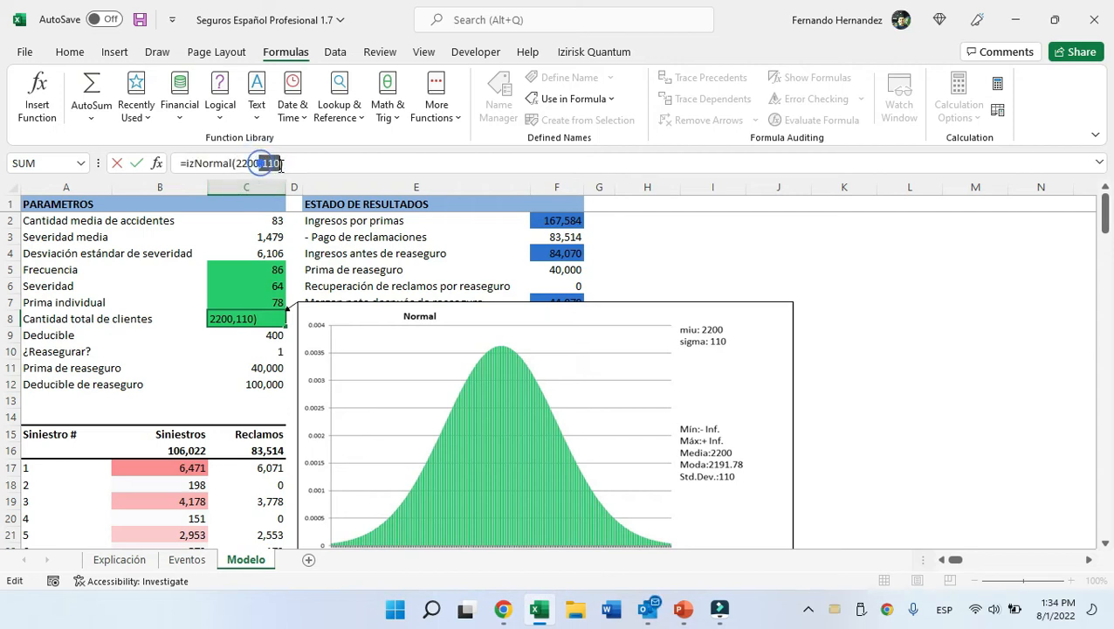
{"action": "key", "text": "Escape"}
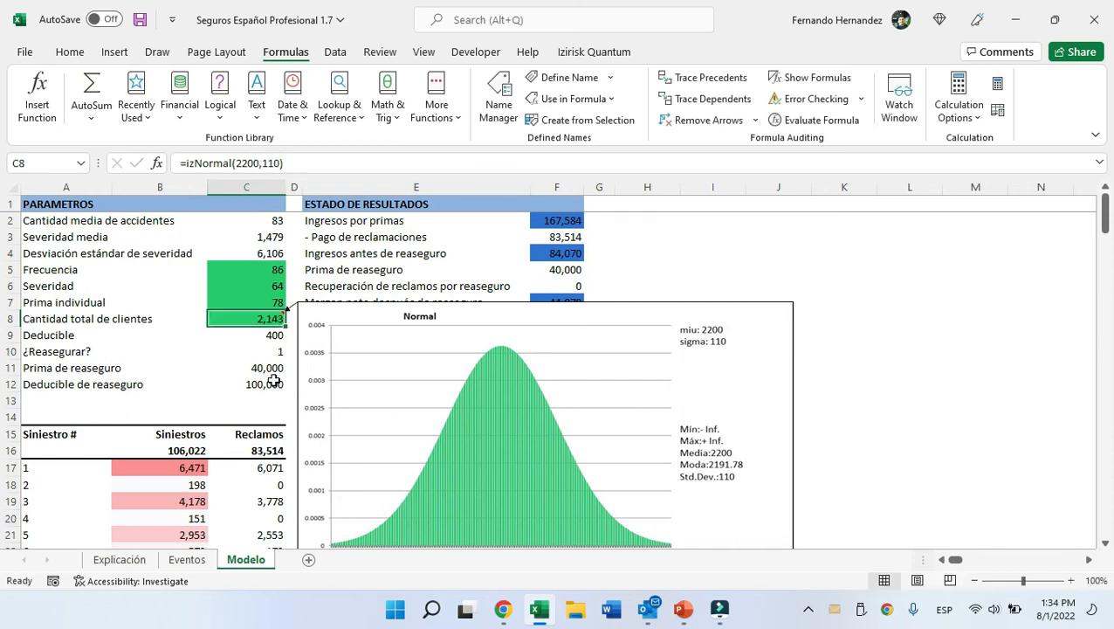
Check the Deducible cell and set ¿Reasegurar? to 0.
{"action": "left_click", "coordinate": [273, 337]}
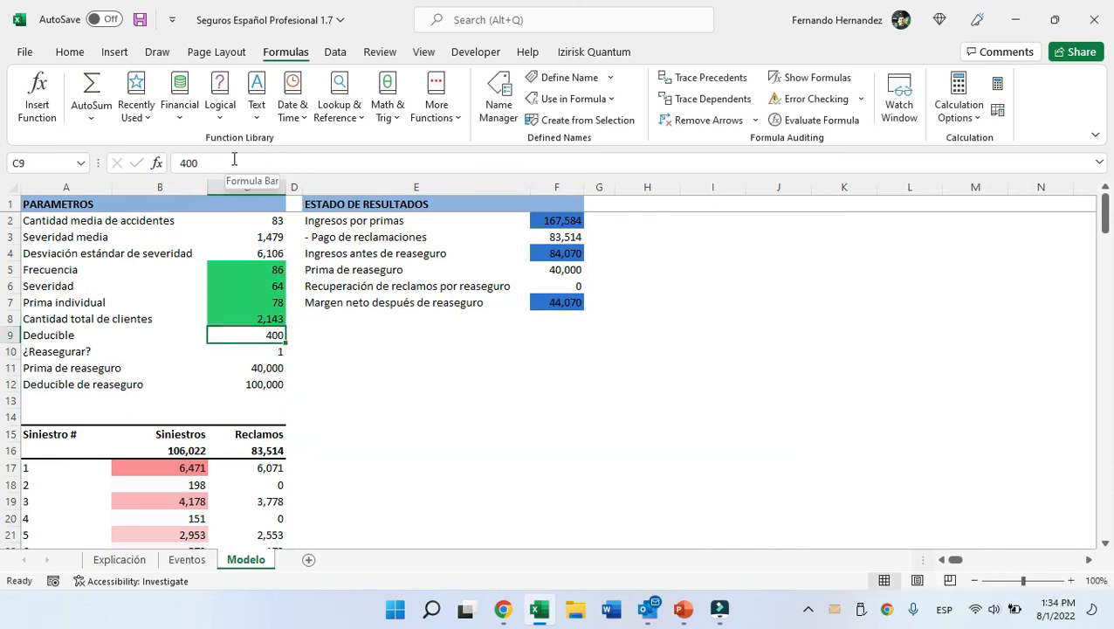
{"action": "left_click", "coordinate": [276, 351]}
{"action": "type", "text": "0"}
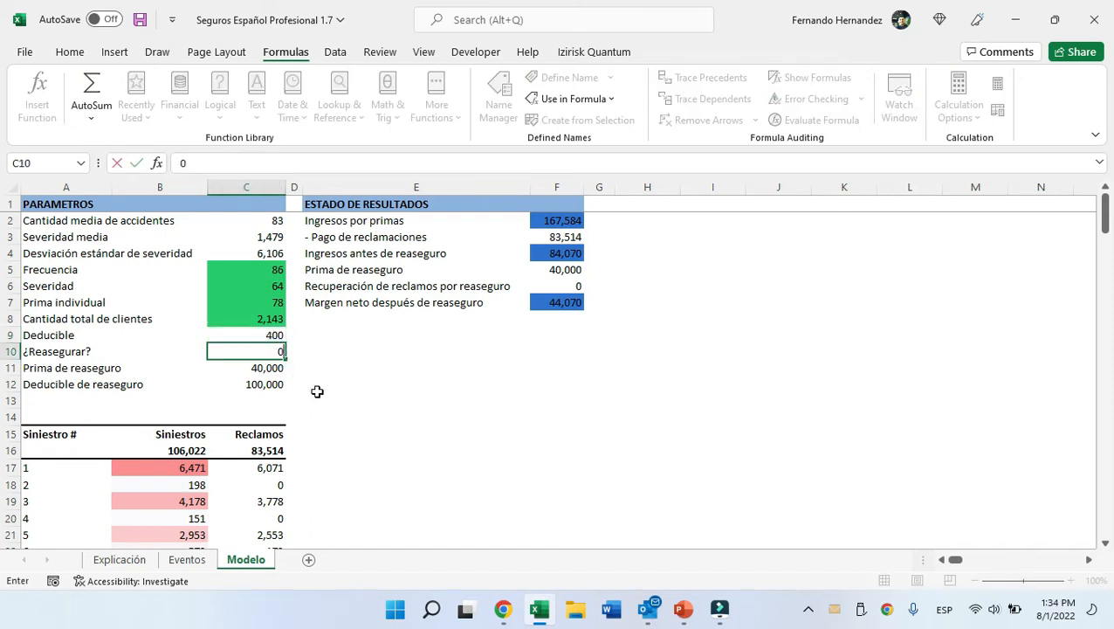
{"action": "key", "text": "ctrl+Return"}
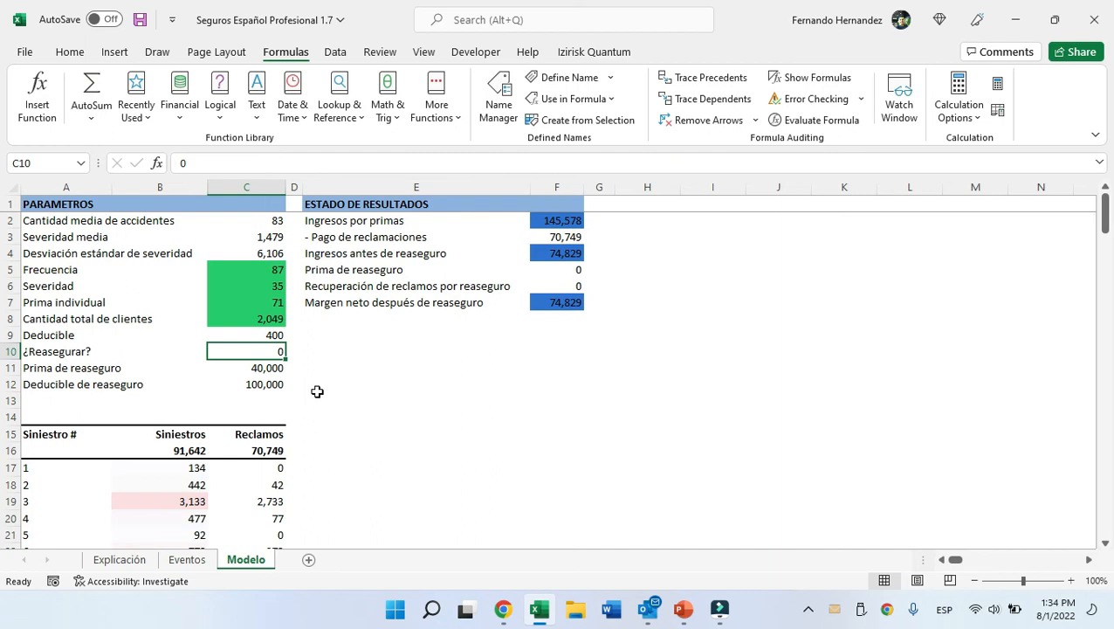
Check the formula behind the Siniestros total above the claims table.
{"action": "scroll", "coordinate": [297, 394], "scroll_direction": "down", "scroll_amount": 1}
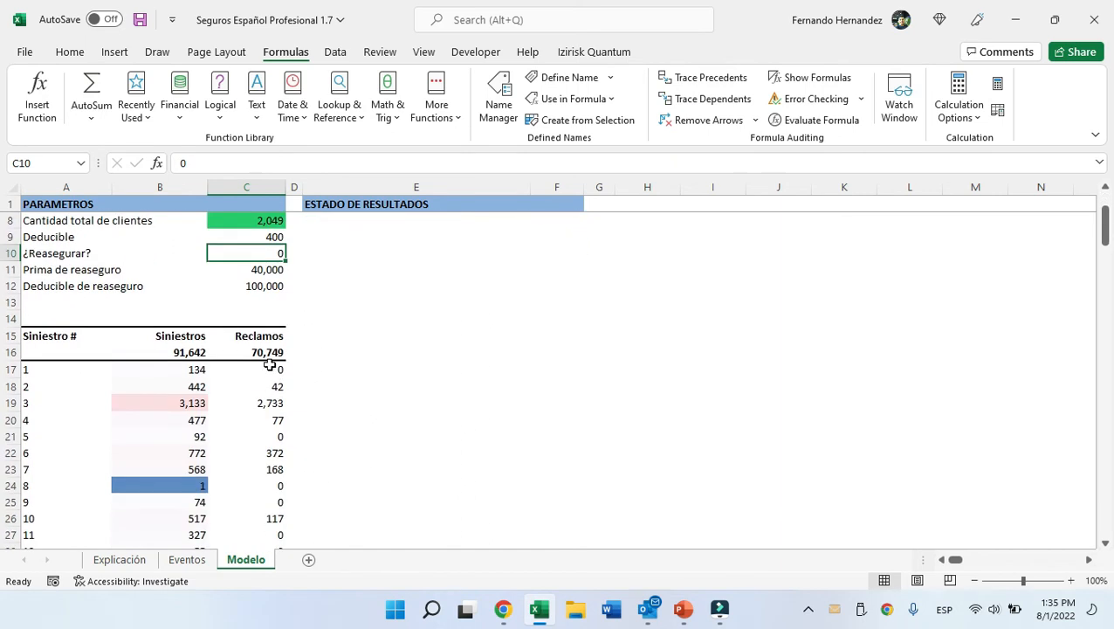
{"action": "scroll", "coordinate": [269, 362], "scroll_direction": "up", "scroll_amount": 1}
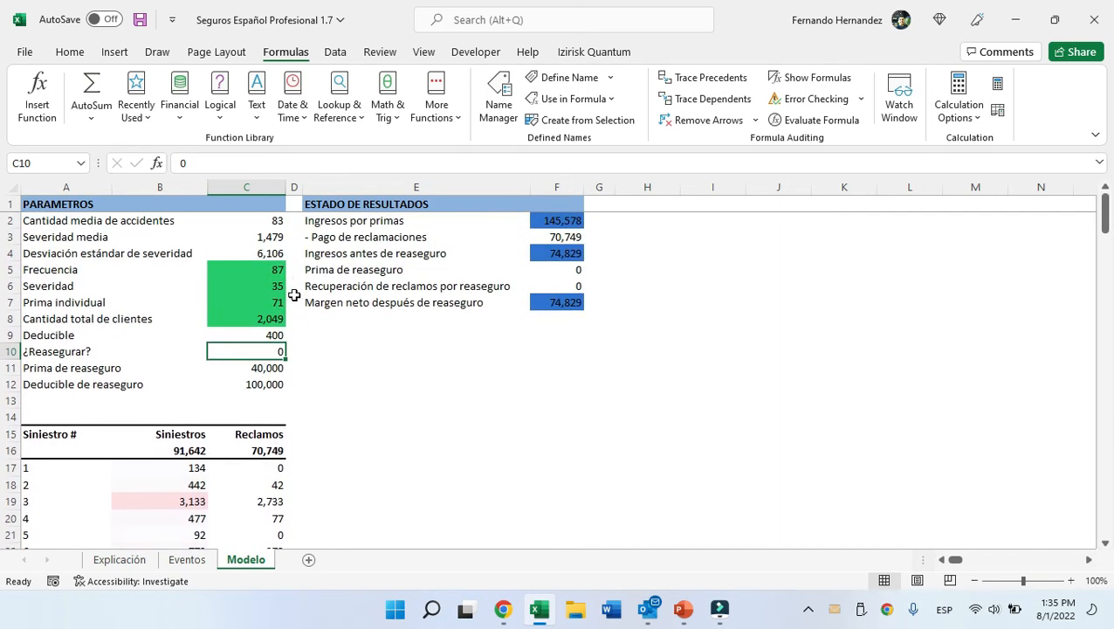
{"action": "left_click", "coordinate": [174, 446]}
{"action": "scroll", "coordinate": [232, 436], "scroll_direction": "down", "scroll_amount": 4}
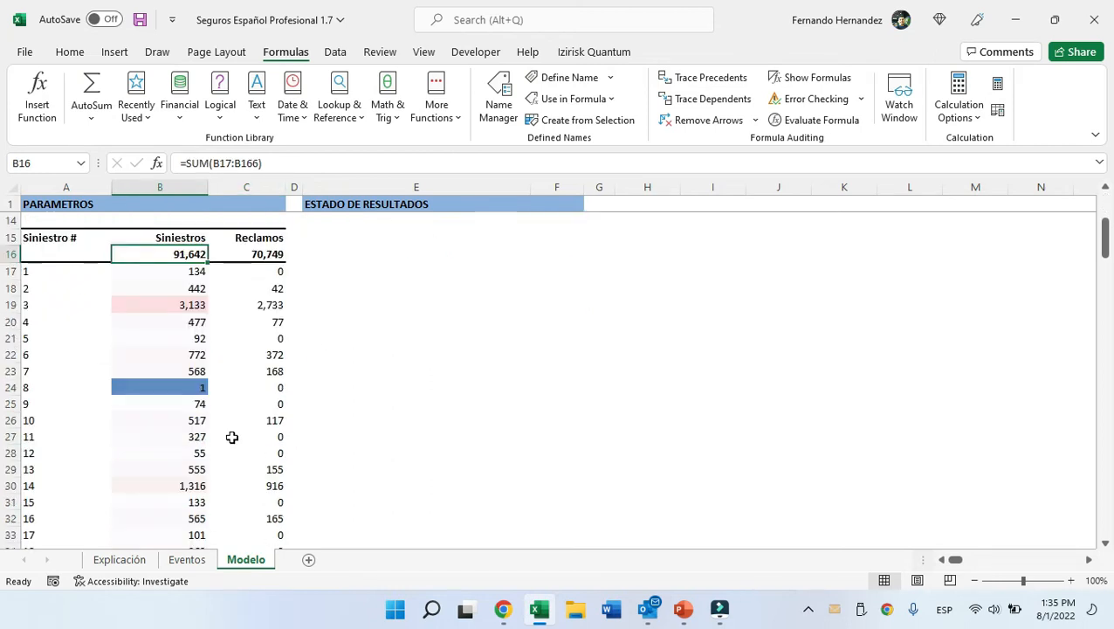
Inspect the Siniestros formula for claim 1 and leave the cell unedited.
{"action": "scroll", "coordinate": [231, 435], "scroll_direction": "up", "scroll_amount": 2, "text": "ctrl"}
{"action": "scroll", "coordinate": [231, 435], "scroll_direction": "up", "scroll_amount": 3, "text": "ctrl"}
{"action": "scroll", "coordinate": [91, 361], "scroll_direction": "down", "scroll_amount": 1}
{"action": "scroll", "coordinate": [91, 348], "scroll_direction": "up", "scroll_amount": 1}
{"action": "left_click", "coordinate": [47, 337]}
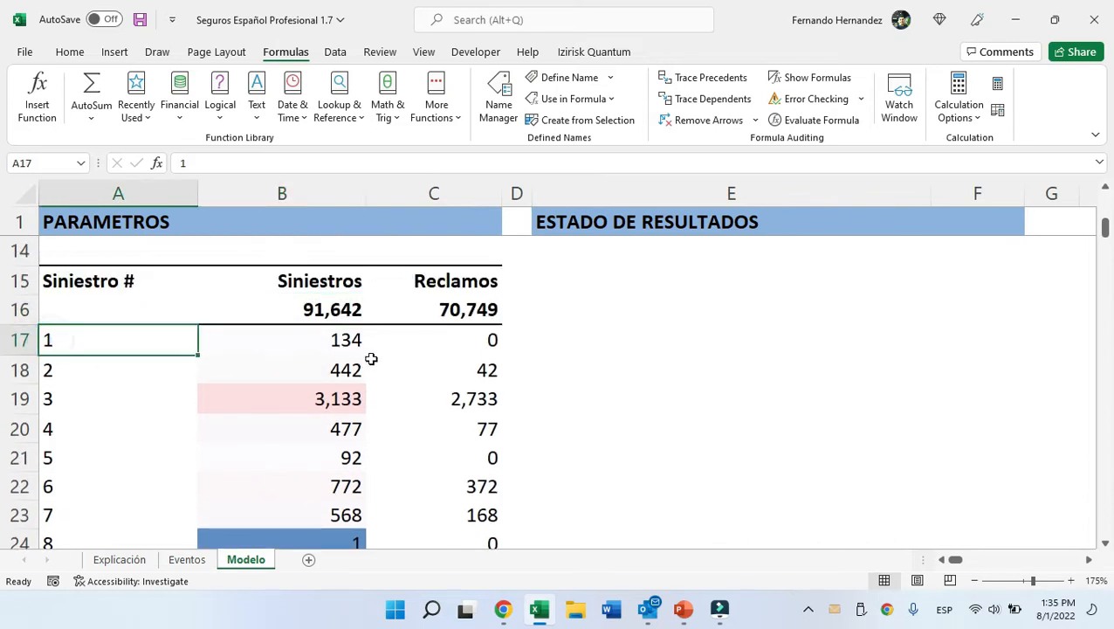
{"action": "left_click", "coordinate": [358, 345]}
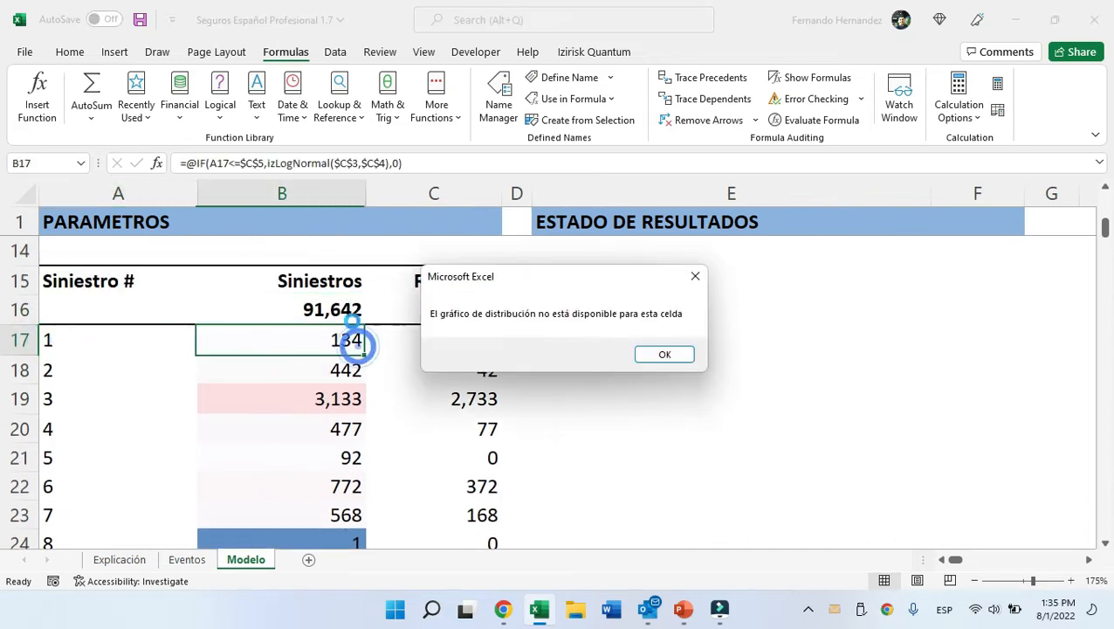
{"action": "left_click", "coordinate": [694, 277]}
{"action": "triple_click", "coordinate": [453, 158]}
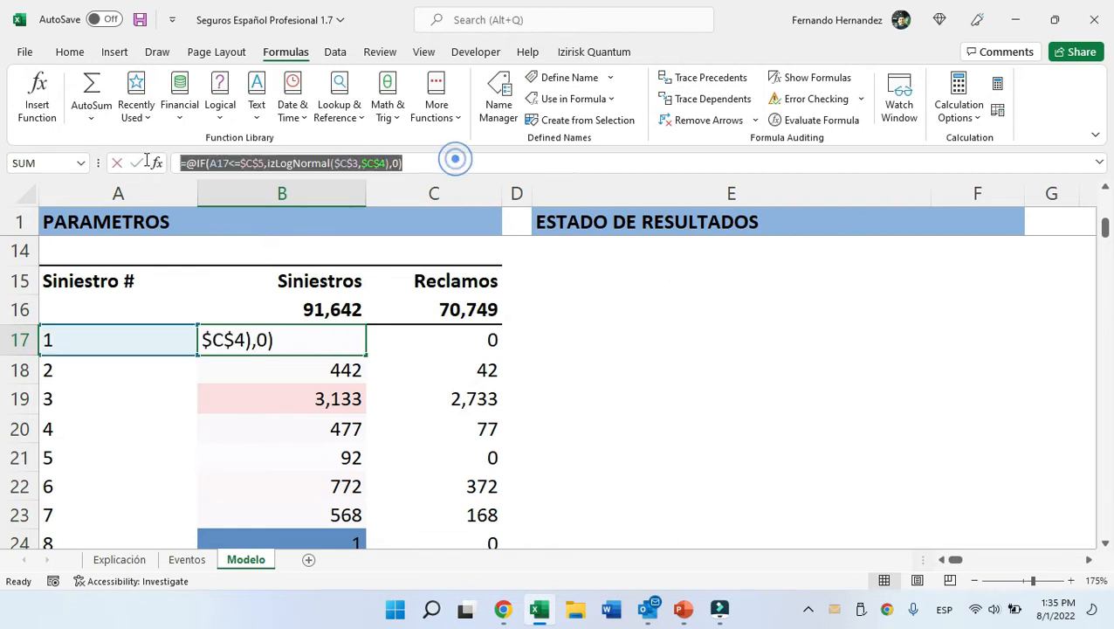
{"action": "key", "text": "Escape"}
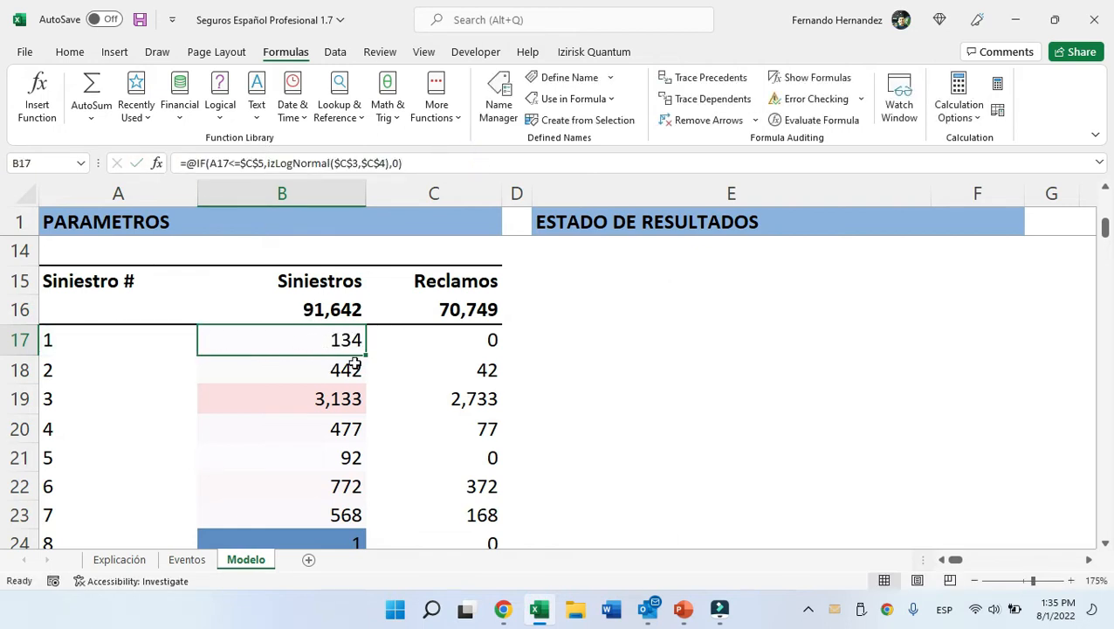
Check the Cantidad media de accidentes formula and the Siniestros formula for claim 83.
{"action": "scroll", "coordinate": [352, 360], "scroll_direction": "down", "scroll_amount": 5, "text": "ctrl"}
{"action": "scroll", "coordinate": [353, 360], "scroll_direction": "up", "scroll_amount": 2}
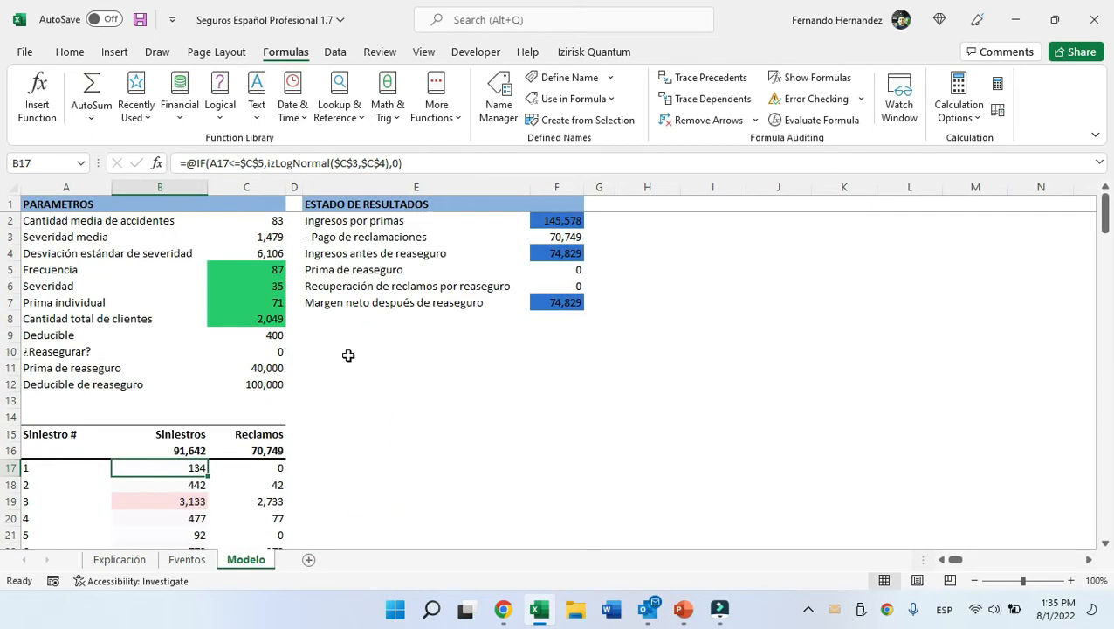
{"action": "left_click", "coordinate": [279, 221]}
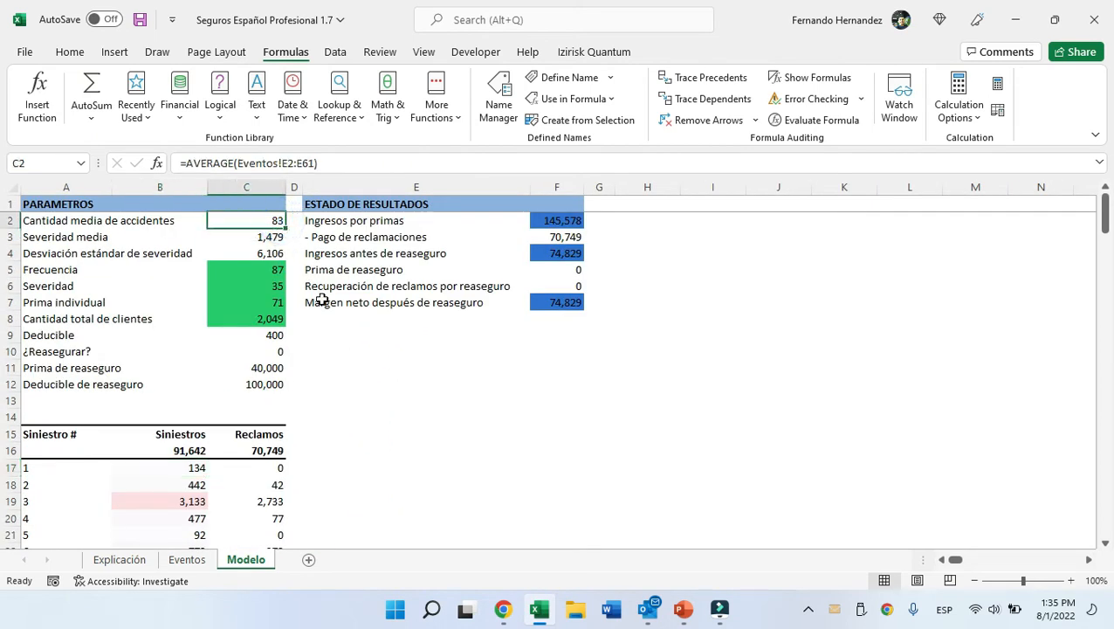
{"action": "scroll", "coordinate": [278, 463], "scroll_direction": "down", "scroll_amount": 11}
{"action": "scroll", "coordinate": [269, 459], "scroll_direction": "down", "scroll_amount": 12}
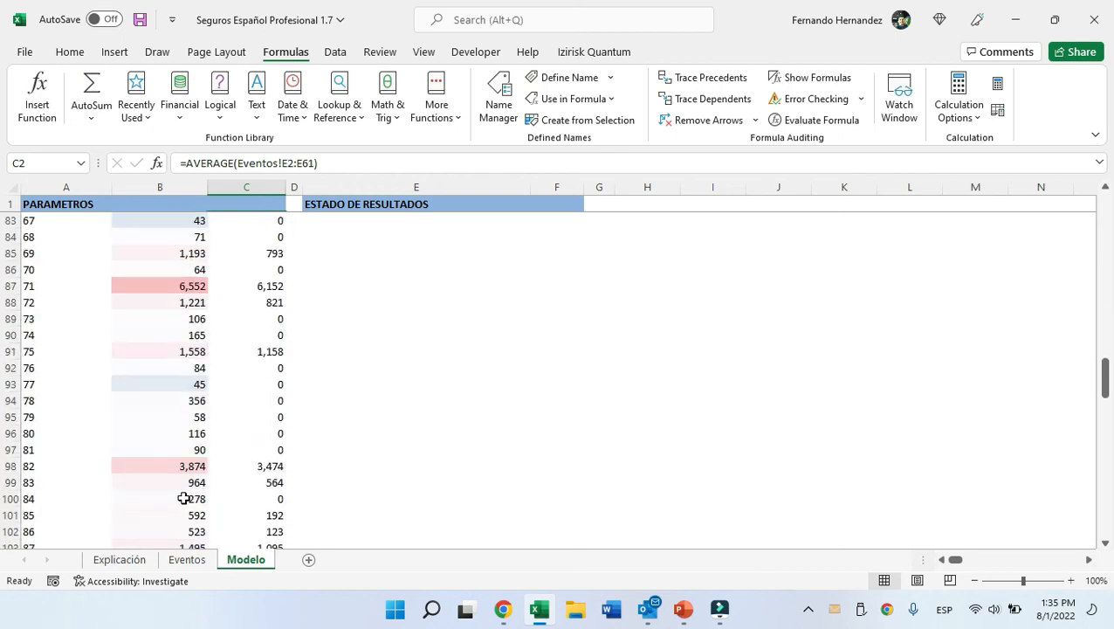
{"action": "left_click", "coordinate": [191, 482]}
{"action": "key", "text": "Return"}
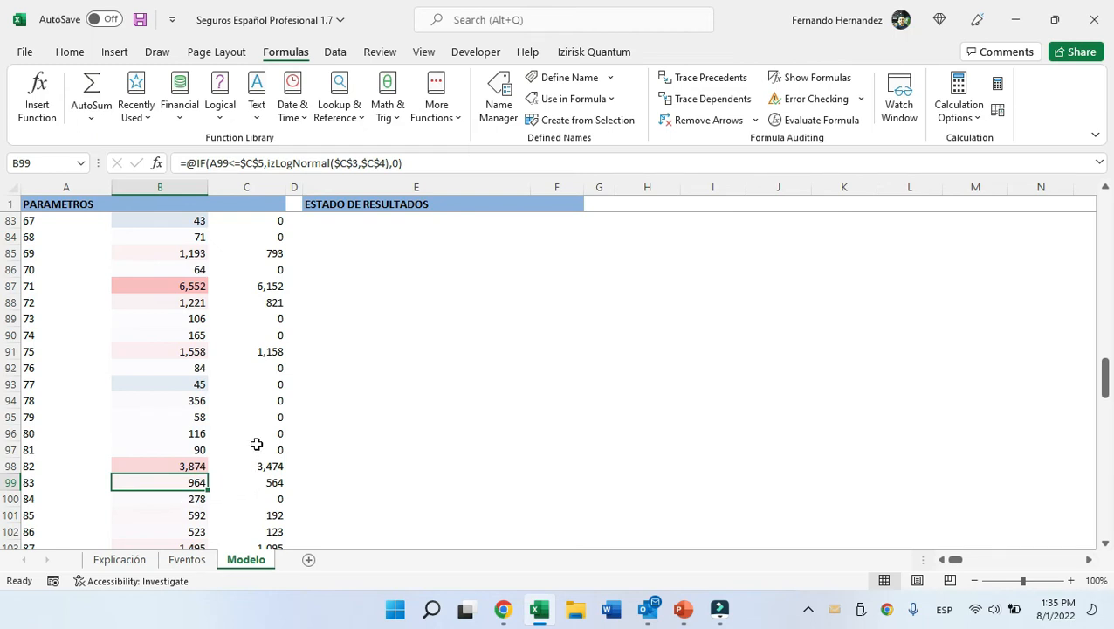
Recalculate the model and compare the Siniestros and Reclamos formulas for claim 1.
{"action": "key", "text": "ctrl+Home"}
{"action": "left_click", "coordinate": [998, 85]}
{"action": "scroll", "coordinate": [140, 262], "scroll_direction": "down", "scroll_amount": 5}
{"action": "scroll", "coordinate": [142, 249], "scroll_direction": "up", "scroll_amount": 1}
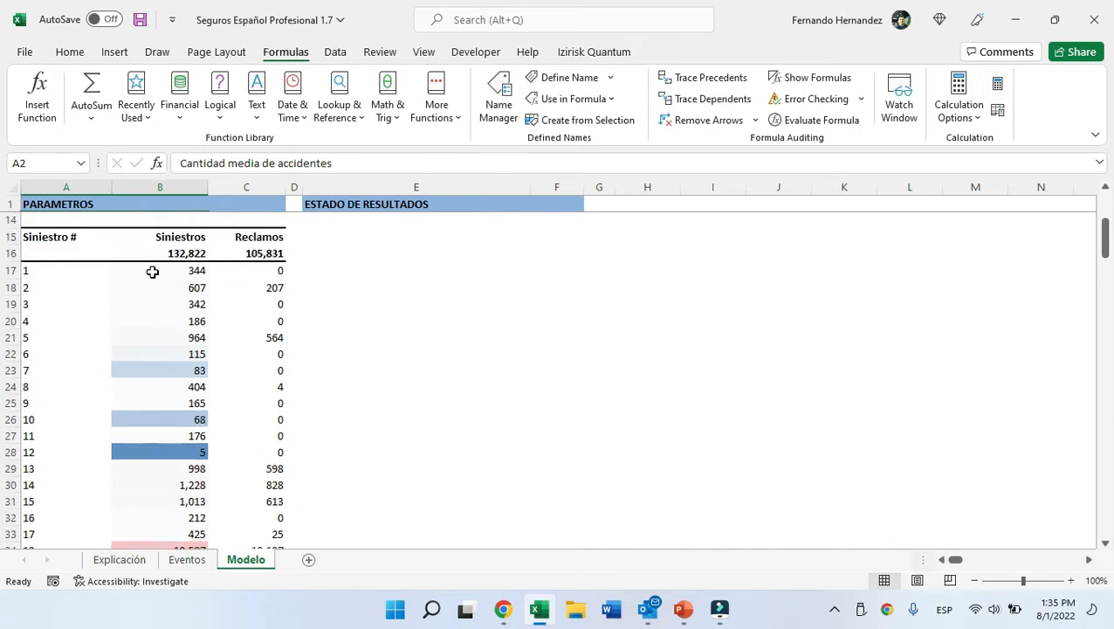
{"action": "left_click", "coordinate": [162, 268]}
{"action": "key", "text": "Return"}
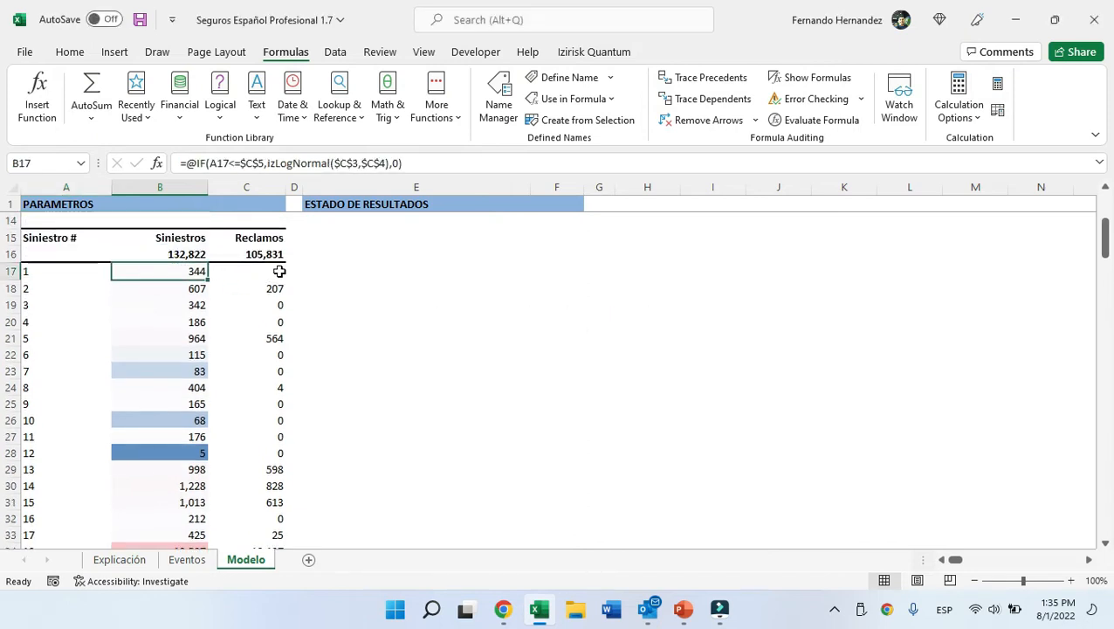
{"action": "left_click", "coordinate": [281, 274]}
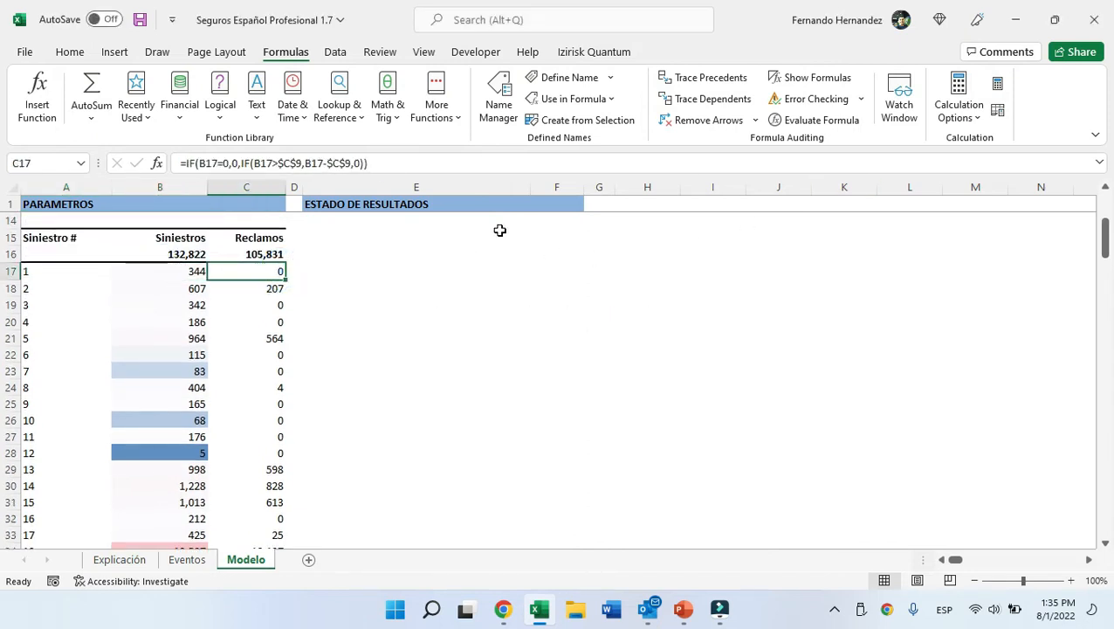
Recalculate the model six times to watch the simulated Siniestros and Reclamos amounts change.
{"action": "left_click", "coordinate": [1001, 87]}
{"action": "left_click", "coordinate": [1001, 87]}
{"action": "left_click", "coordinate": [1002, 87]}
{"action": "left_click", "coordinate": [1000, 87]}
{"action": "left_click", "coordinate": [1001, 88]}
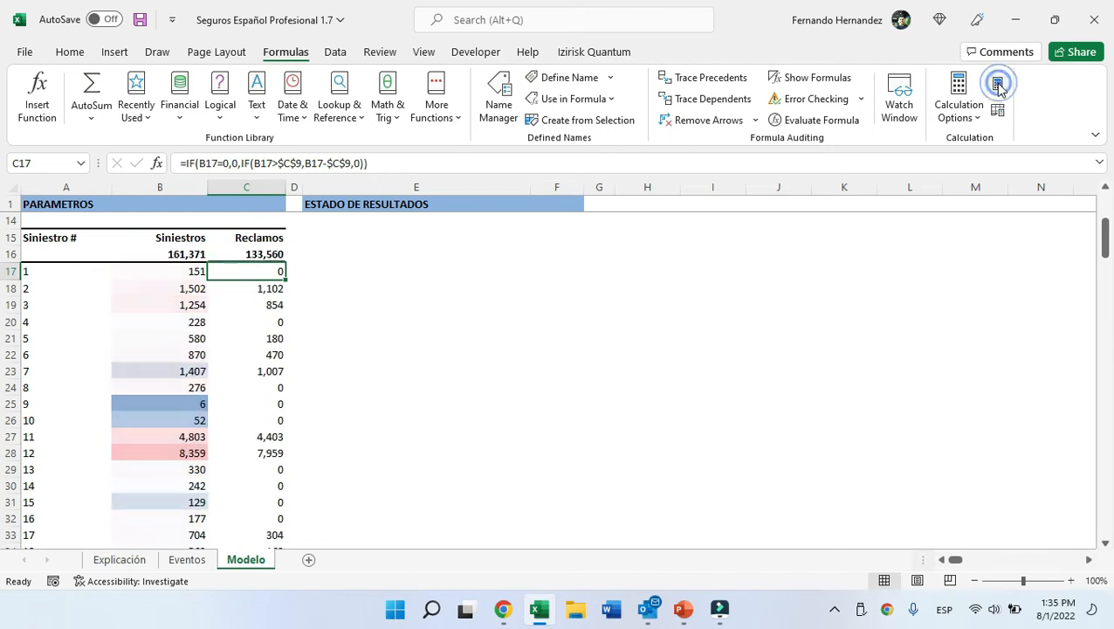
{"action": "left_click", "coordinate": [998, 87]}
Check the formulas of the Siniestros and Reclamos totals and recheck the Reclamos formula for claim 1.
{"action": "left_click", "coordinate": [174, 254]}
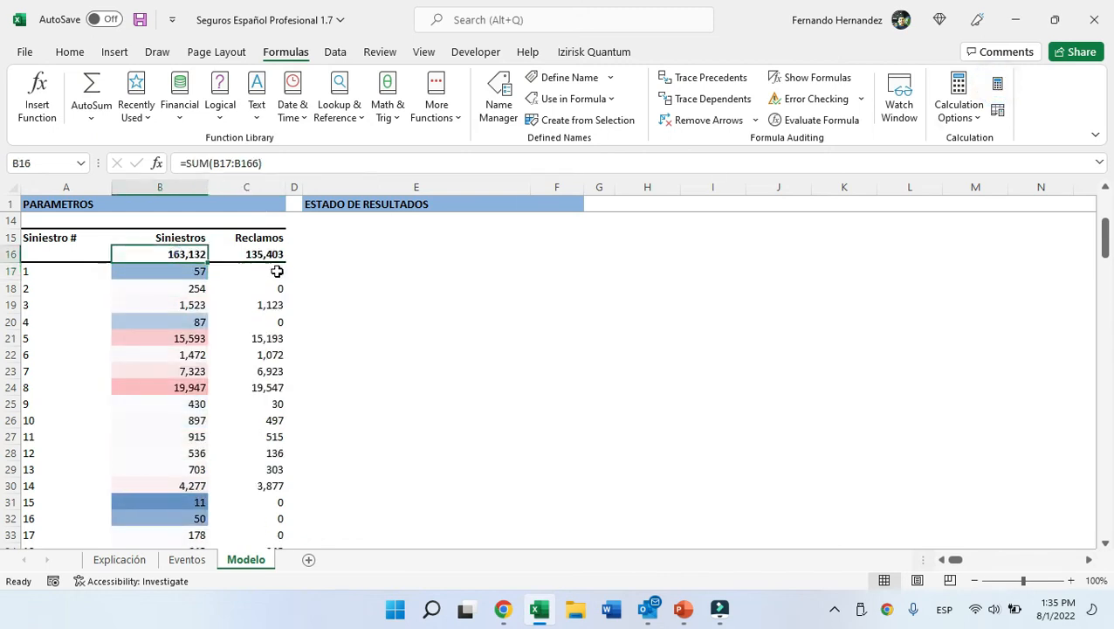
{"action": "left_click", "coordinate": [264, 254]}
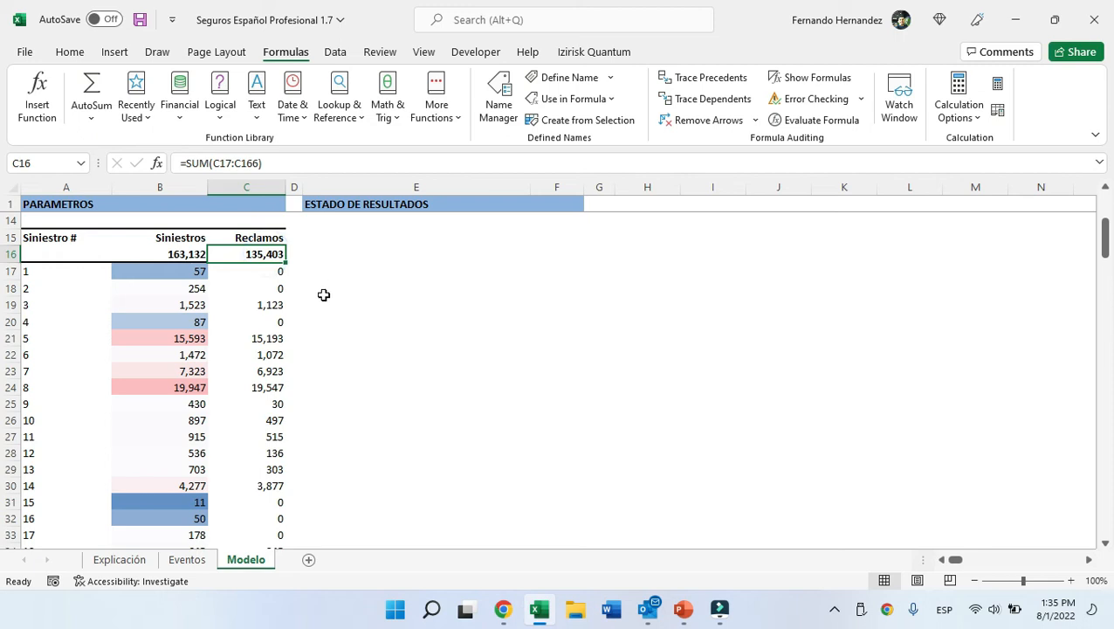
{"action": "left_click", "coordinate": [275, 274]}
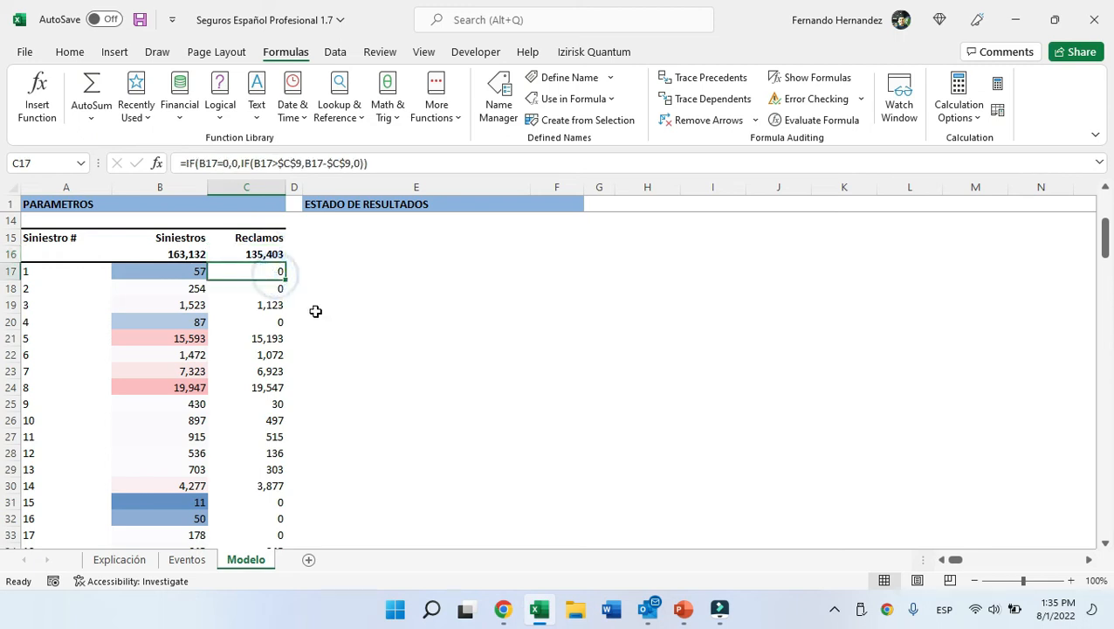
Inspect the Ingresos por primas formula and the two parameter cells it multiplies, keeping the formula as it is.
{"action": "key", "text": "ctrl+Home"}
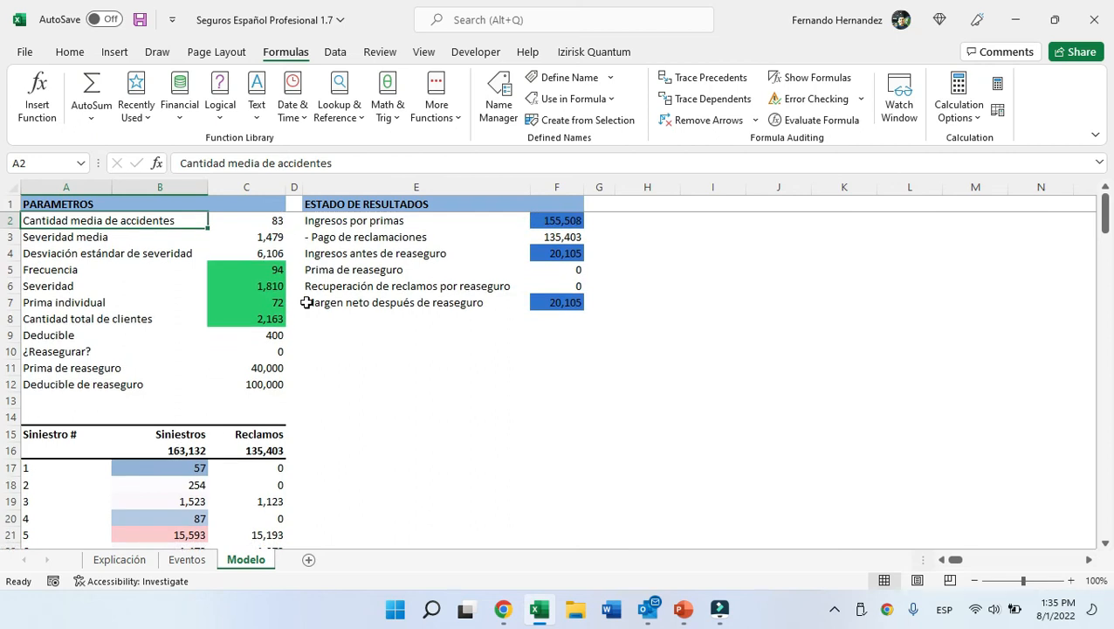
{"action": "left_click", "coordinate": [572, 221]}
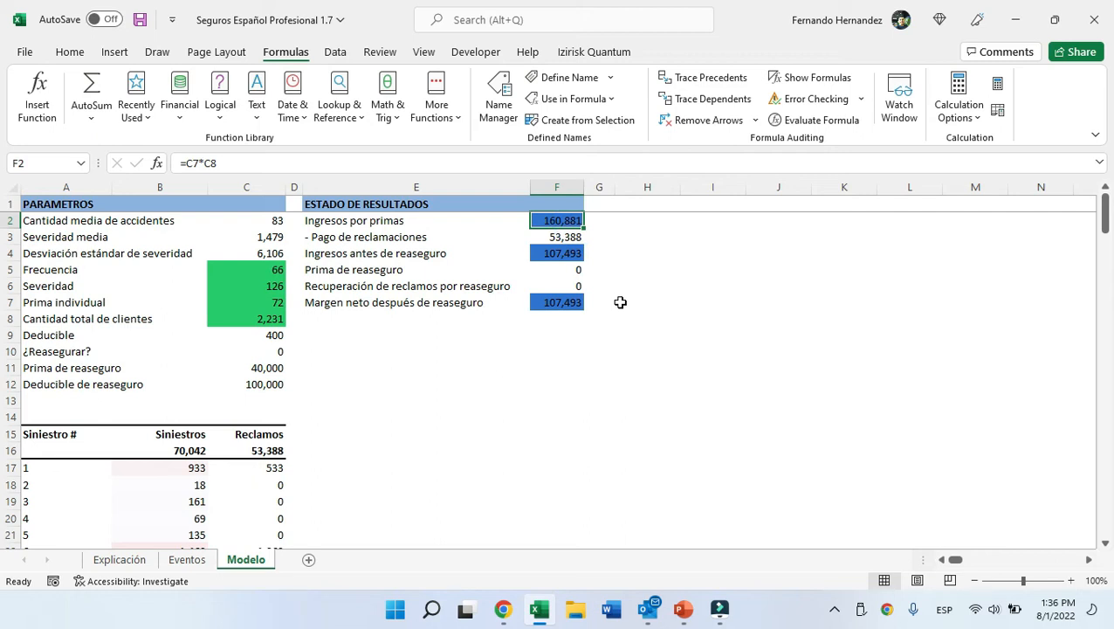
{"action": "key", "text": "F2"}
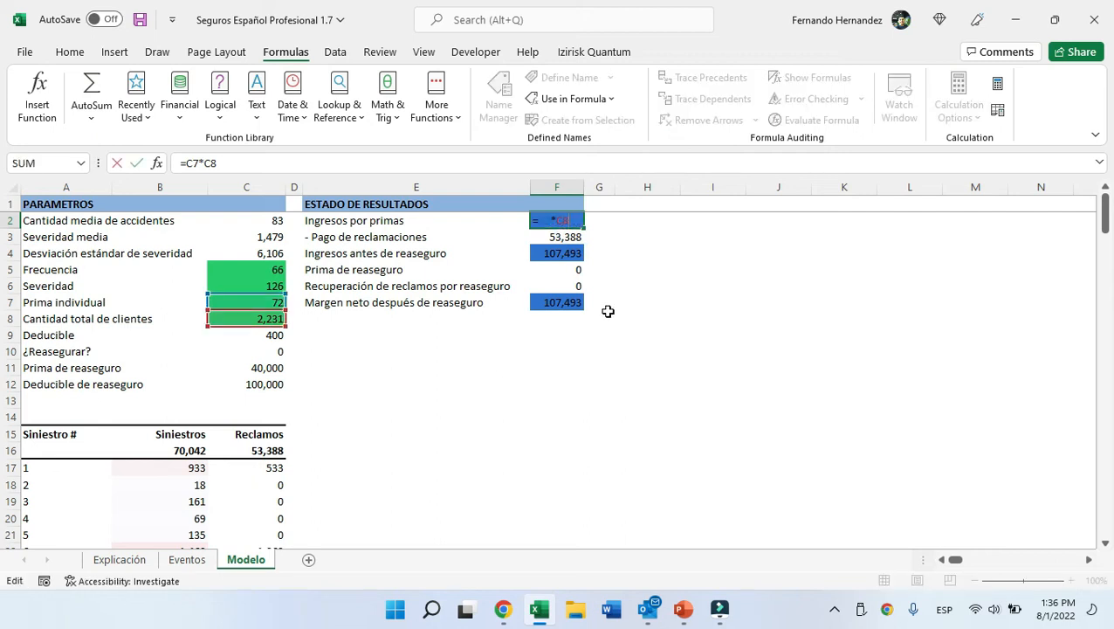
{"action": "key", "text": "Escape"}
{"action": "scroll", "coordinate": [603, 310], "scroll_direction": "up", "scroll_amount": 5}
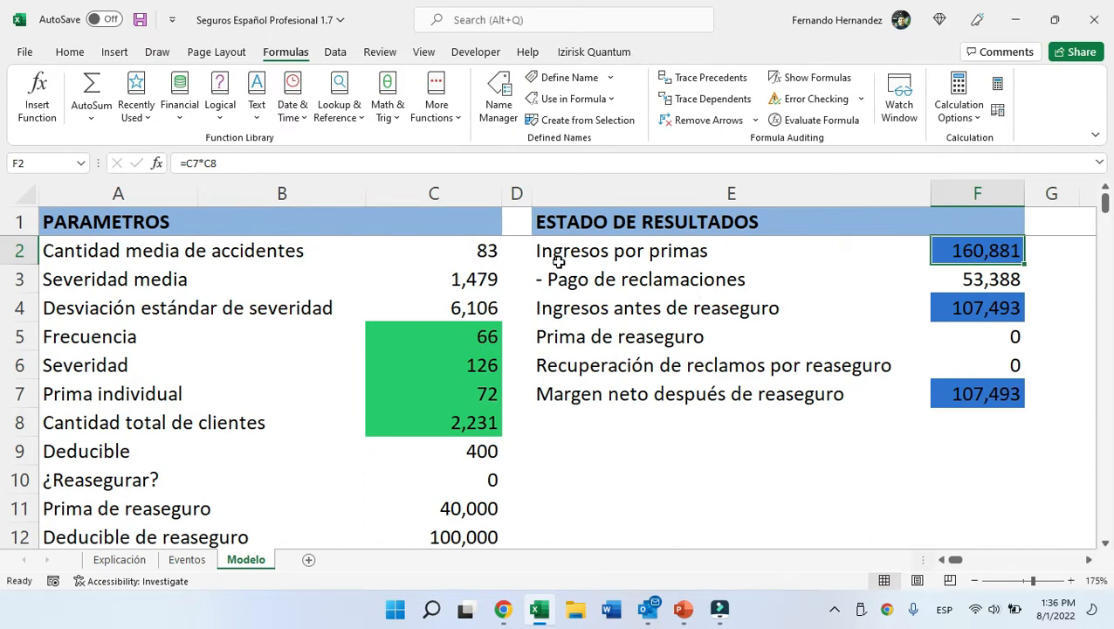
{"action": "key", "text": "F2"}
{"action": "left_click", "coordinate": [299, 159]}
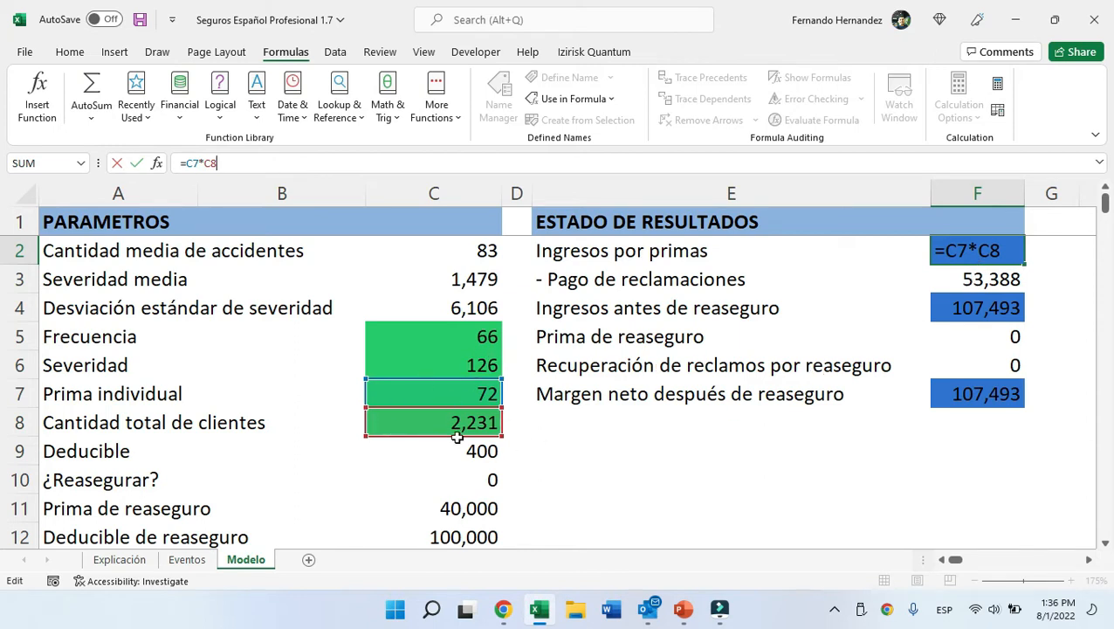
{"action": "key", "text": "ctrl+Return"}
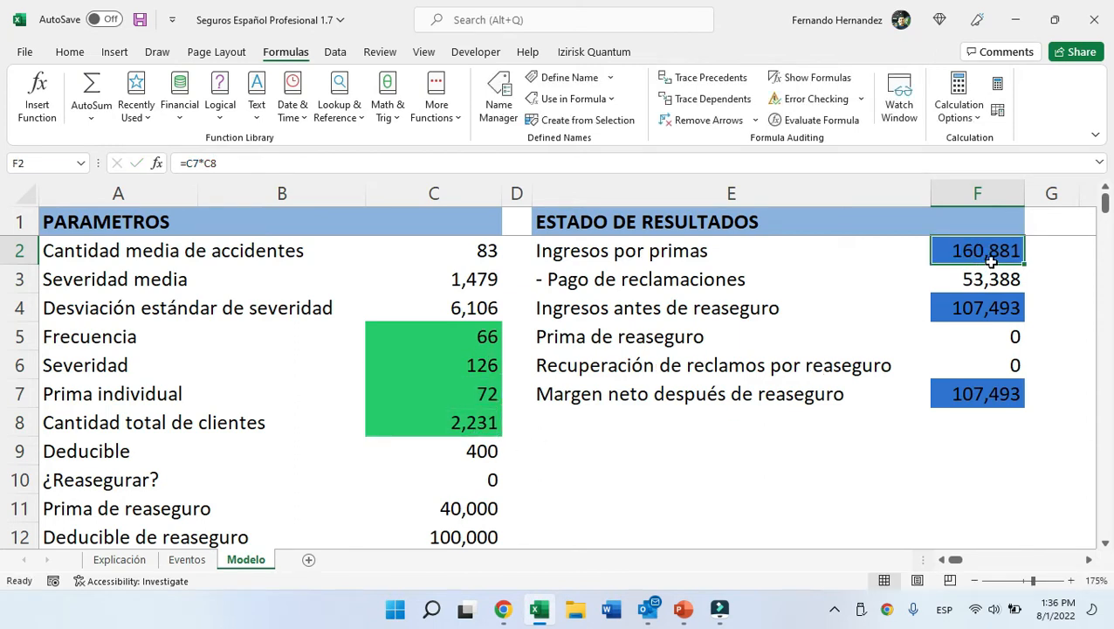
Trace the Pago de reclamaciones formula to the Reclamos total above the claims table.
{"action": "left_click", "coordinate": [992, 277]}
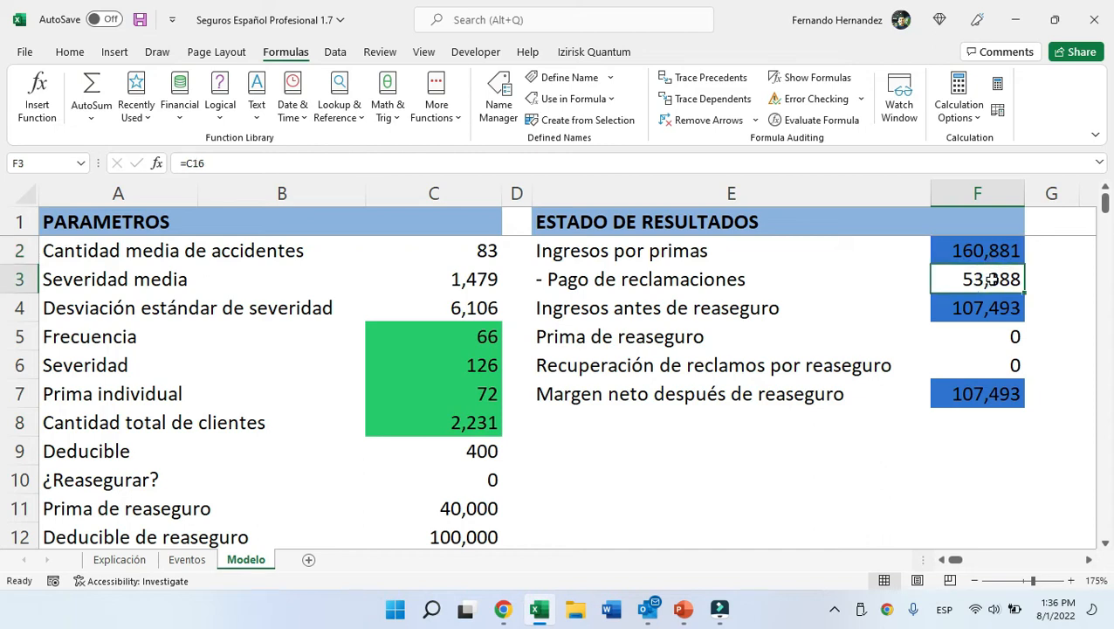
{"action": "key", "text": "F2"}
{"action": "key", "text": "Escape"}
{"action": "scroll", "coordinate": [428, 510], "scroll_direction": "down", "scroll_amount": 3}
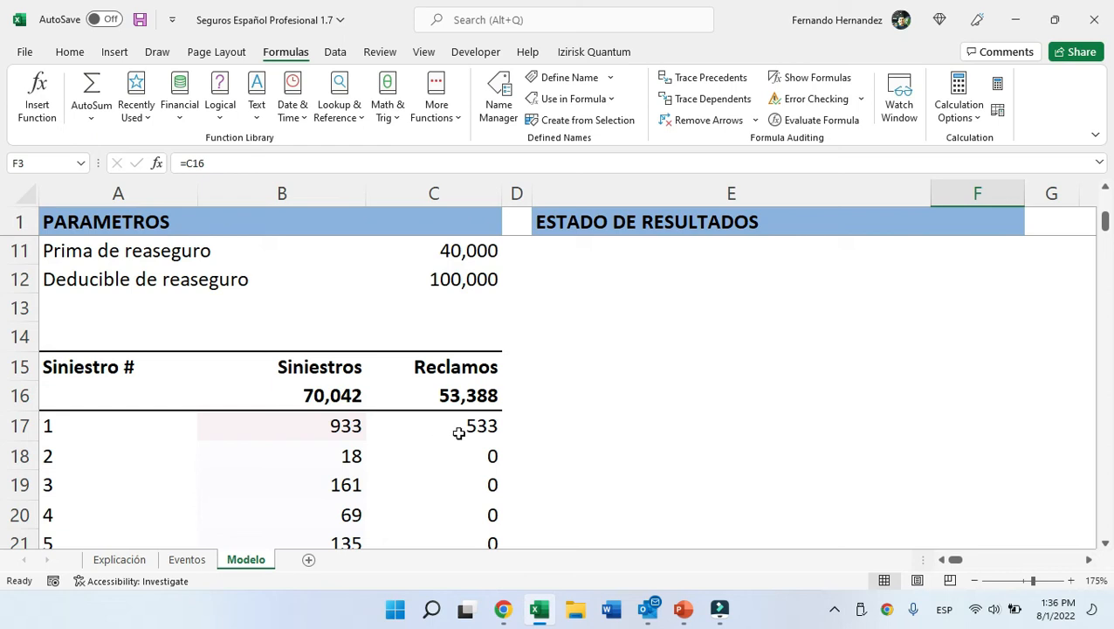
{"action": "left_click", "coordinate": [470, 394]}
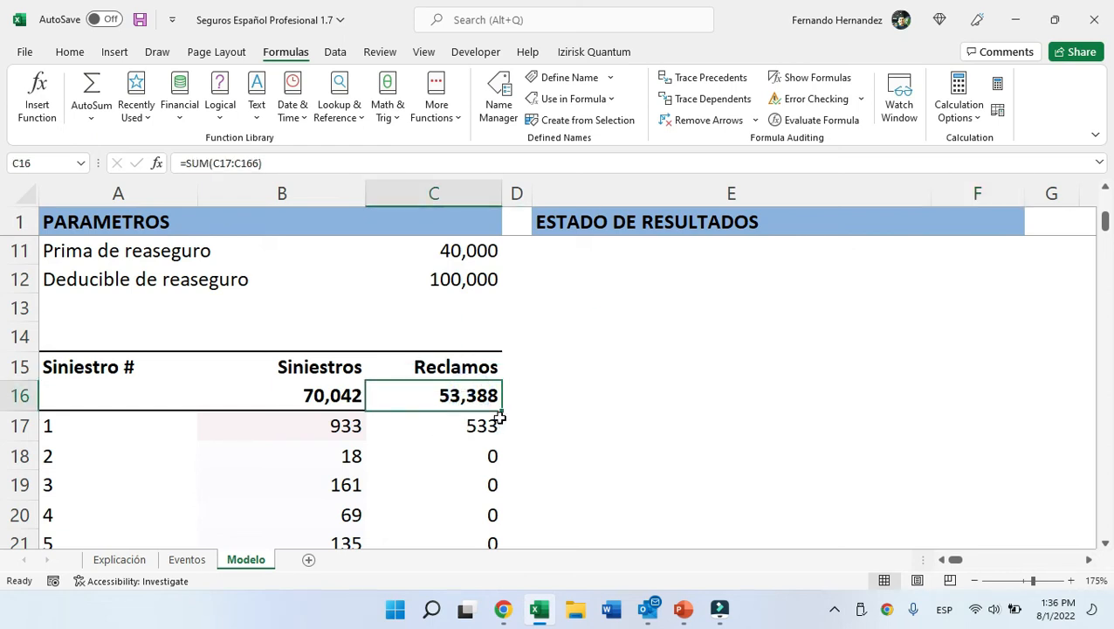
{"action": "scroll", "coordinate": [503, 402], "scroll_direction": "up", "scroll_amount": 3}
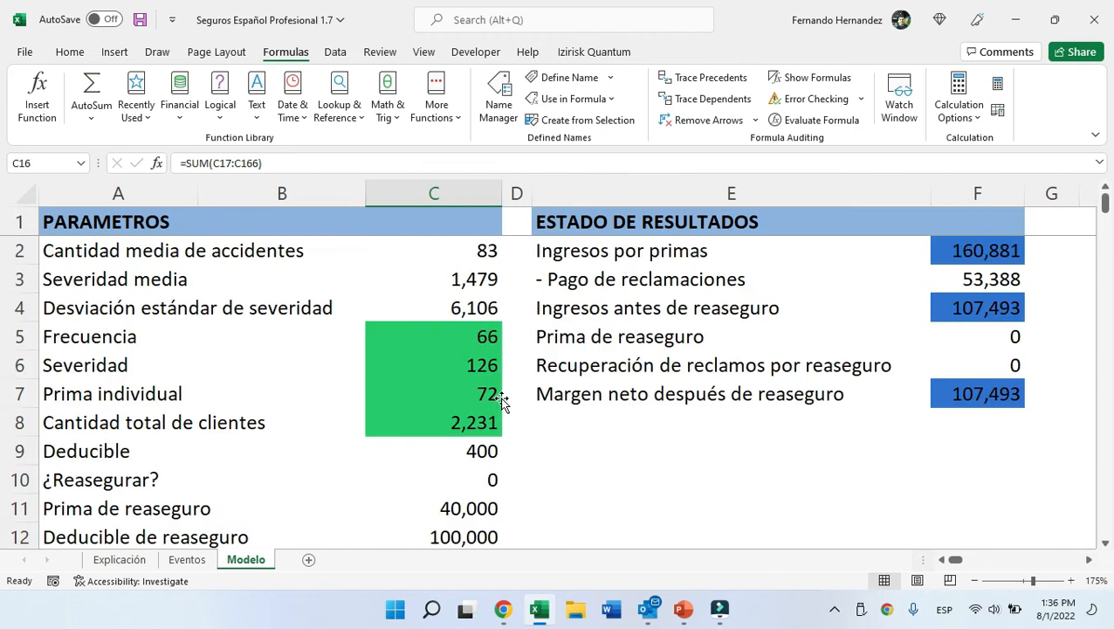
{"action": "left_click", "coordinate": [976, 278]}
Recalculate the model and inspect the two cells referenced by the Ingresos antes de reaseguro formula.
{"action": "left_click", "coordinate": [984, 307]}
{"action": "key", "text": "F9"}
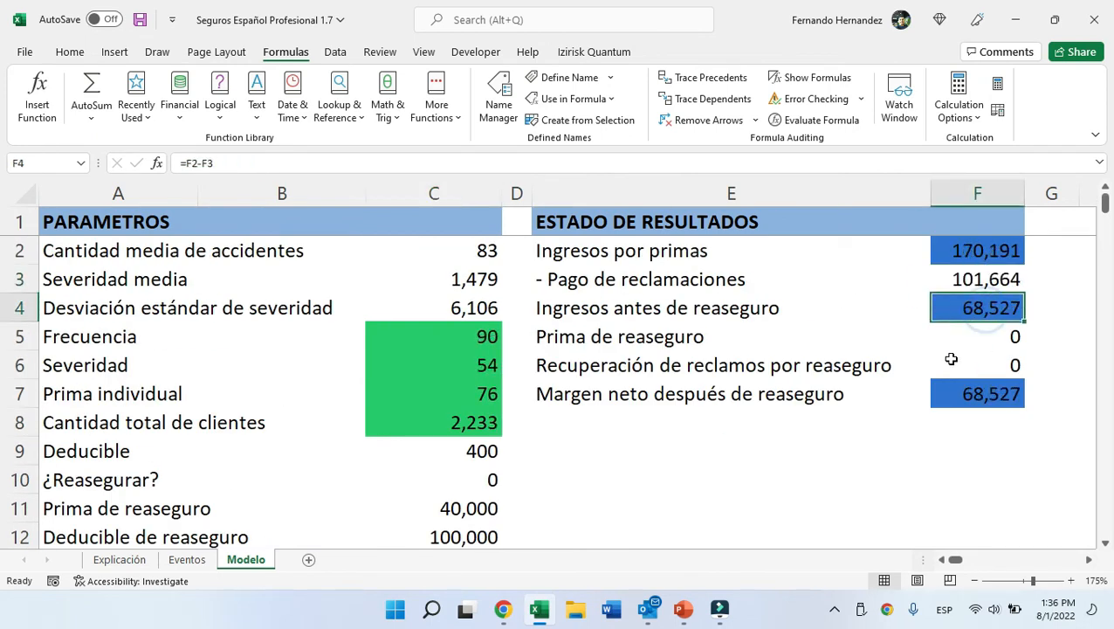
{"action": "key", "text": "F2"}
{"action": "left_click", "coordinate": [946, 260]}
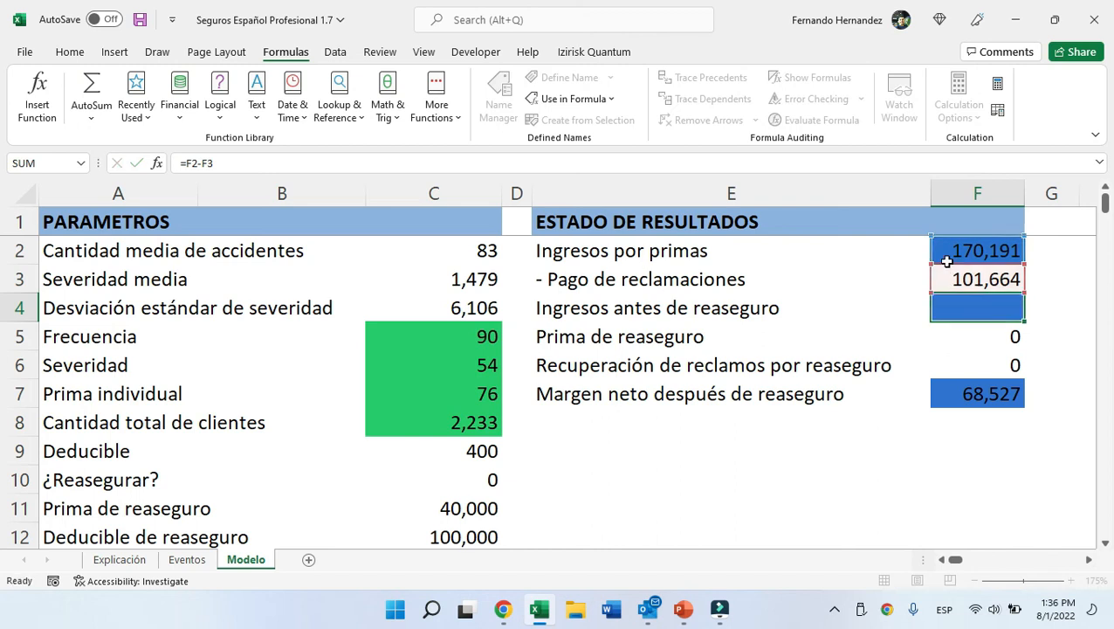
{"action": "left_click", "coordinate": [985, 313]}
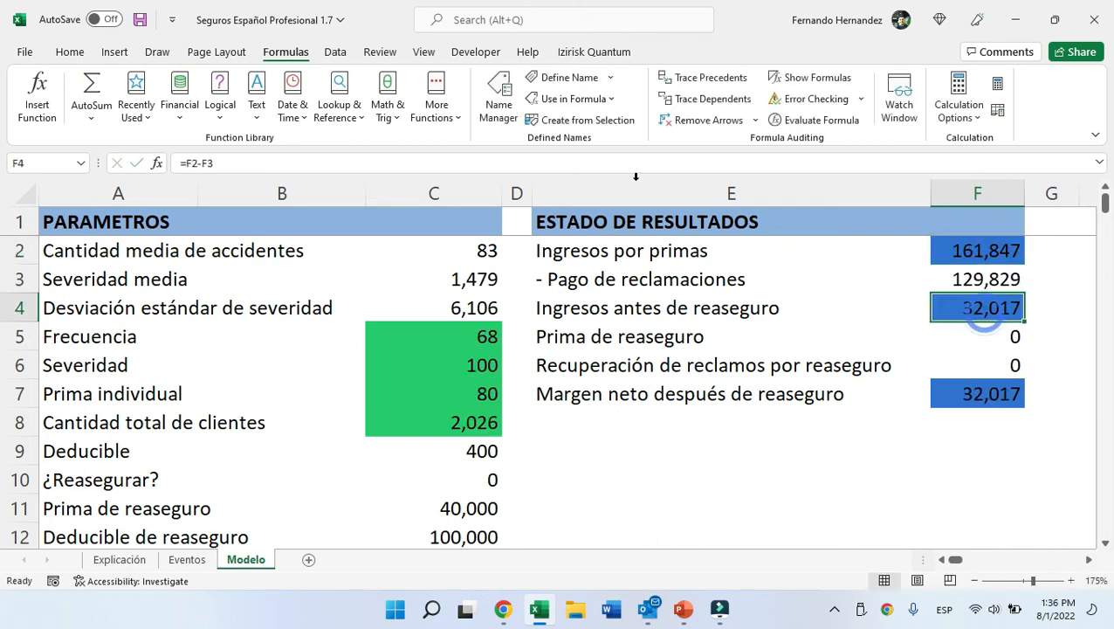
View the simulation output definition for Ingresos antes de reaseguro and close it without adding an output.
{"action": "left_click", "coordinate": [593, 52]}
{"action": "left_click", "coordinate": [79, 94]}
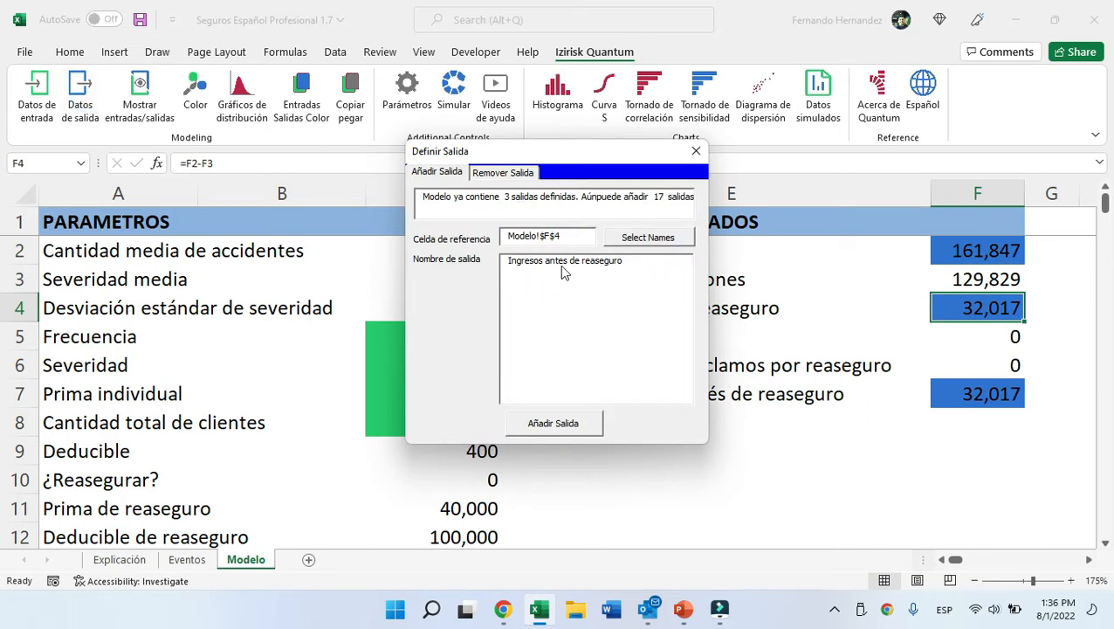
{"action": "left_click", "coordinate": [695, 153]}
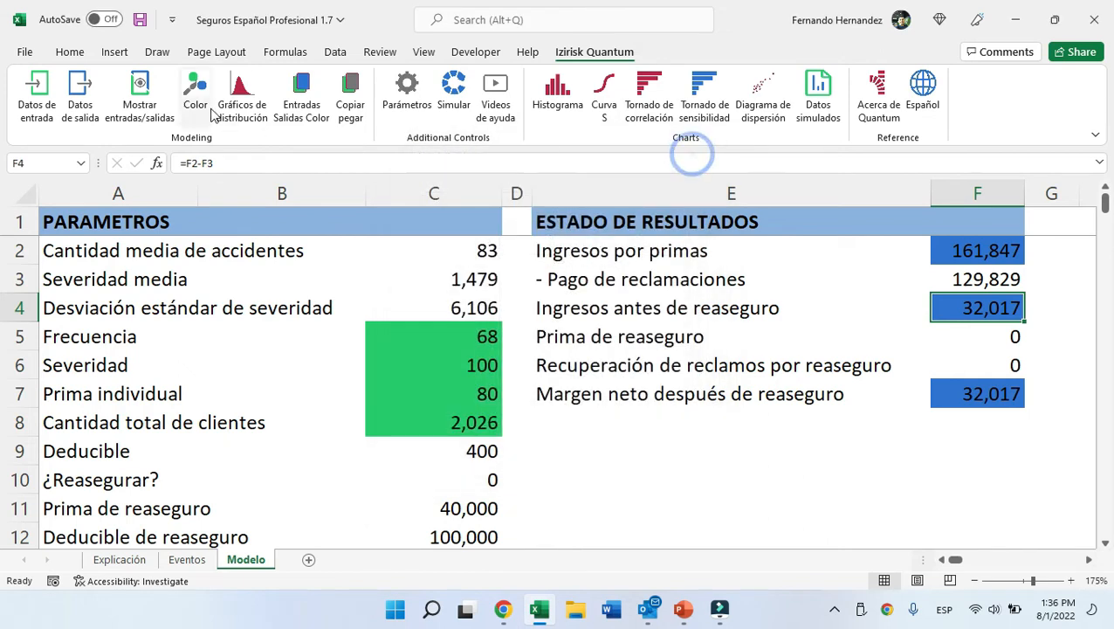
Show the simulation inputs and outputs list and go through the inputs Frecuencia, Severidad, Prima individual and Cantidad total de clientes.
{"action": "left_click", "coordinate": [136, 103]}
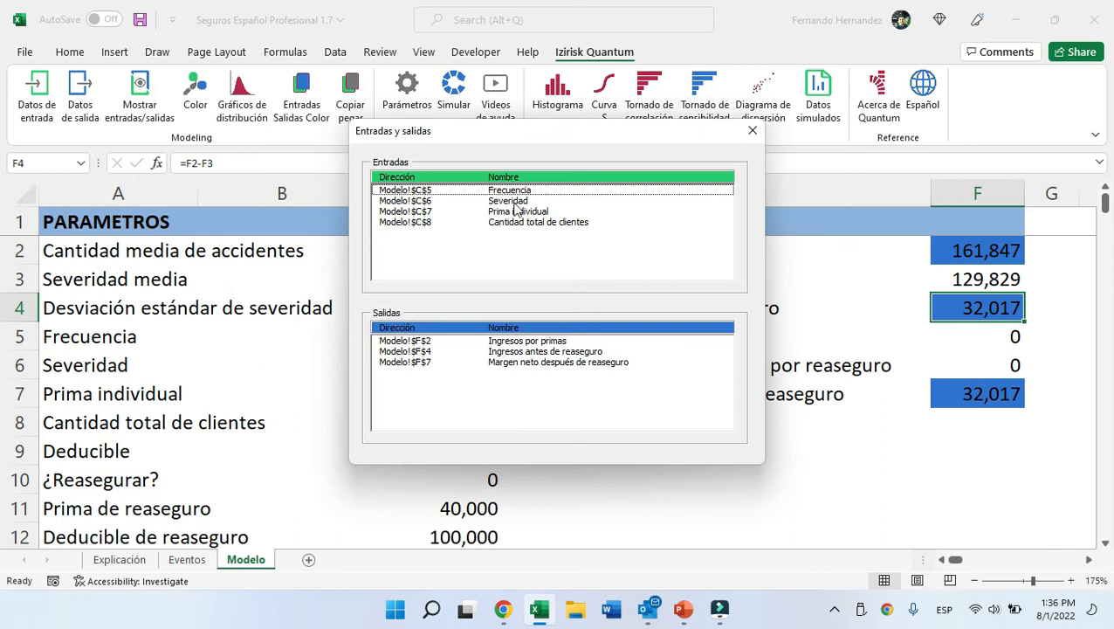
{"action": "left_click", "coordinate": [390, 192]}
{"action": "left_click", "coordinate": [402, 201]}
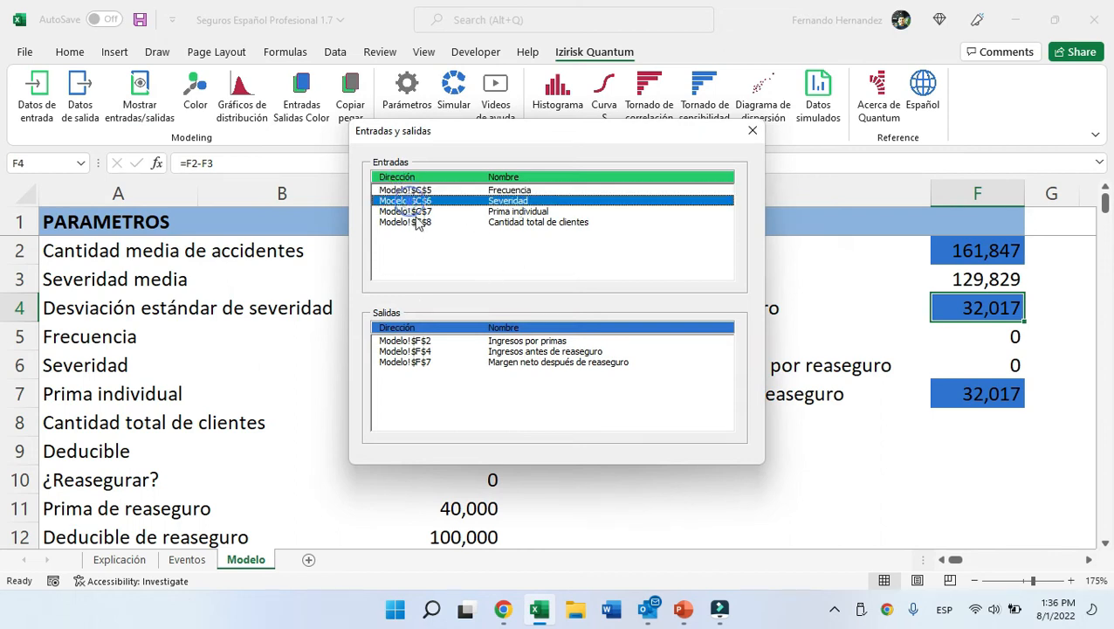
{"action": "left_click", "coordinate": [418, 212]}
{"action": "left_click", "coordinate": [534, 190]}
{"action": "left_click", "coordinate": [540, 201]}
{"action": "left_click", "coordinate": [536, 211]}
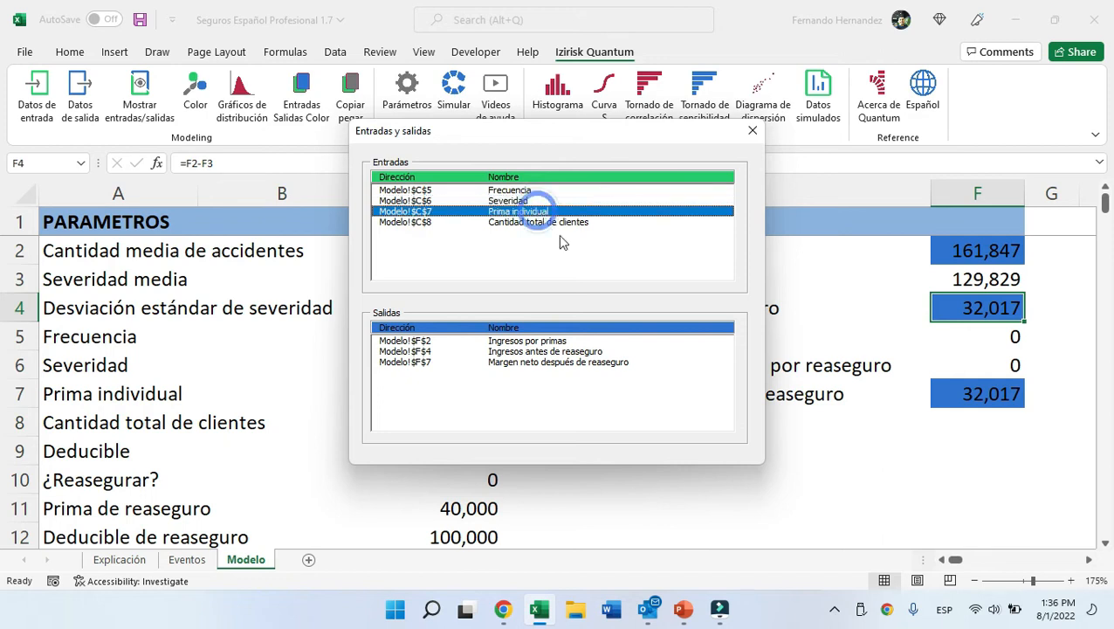
{"action": "left_click", "coordinate": [550, 224]}
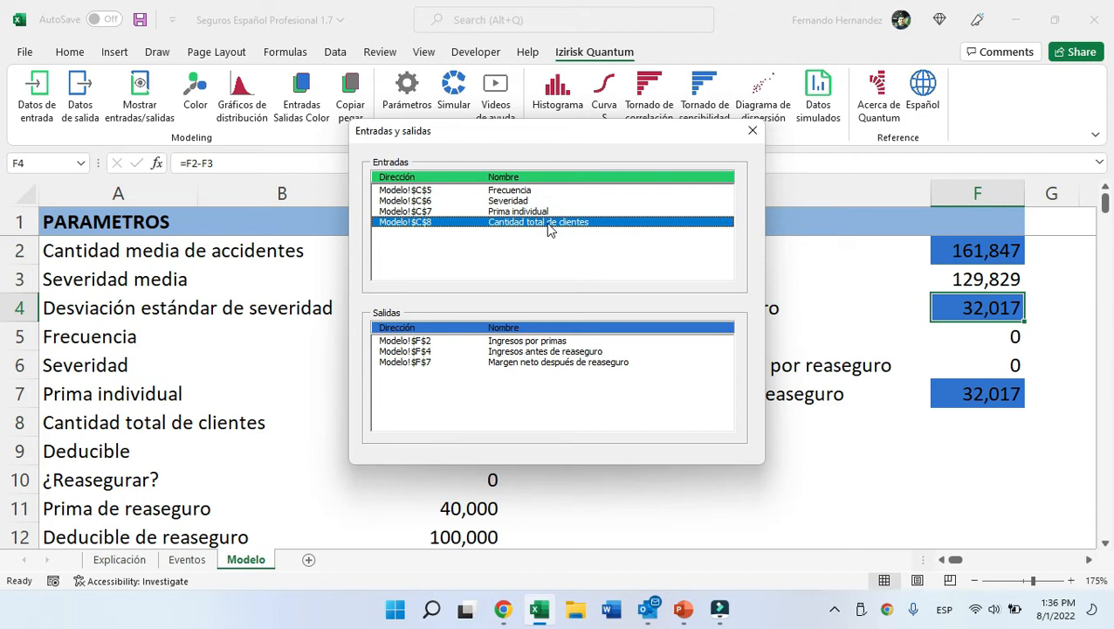
Review the outputs Ingresos por primas, Ingresos antes de reaseguro and Margen neto después de reaseguro, and close the list.
{"action": "left_click", "coordinate": [540, 344]}
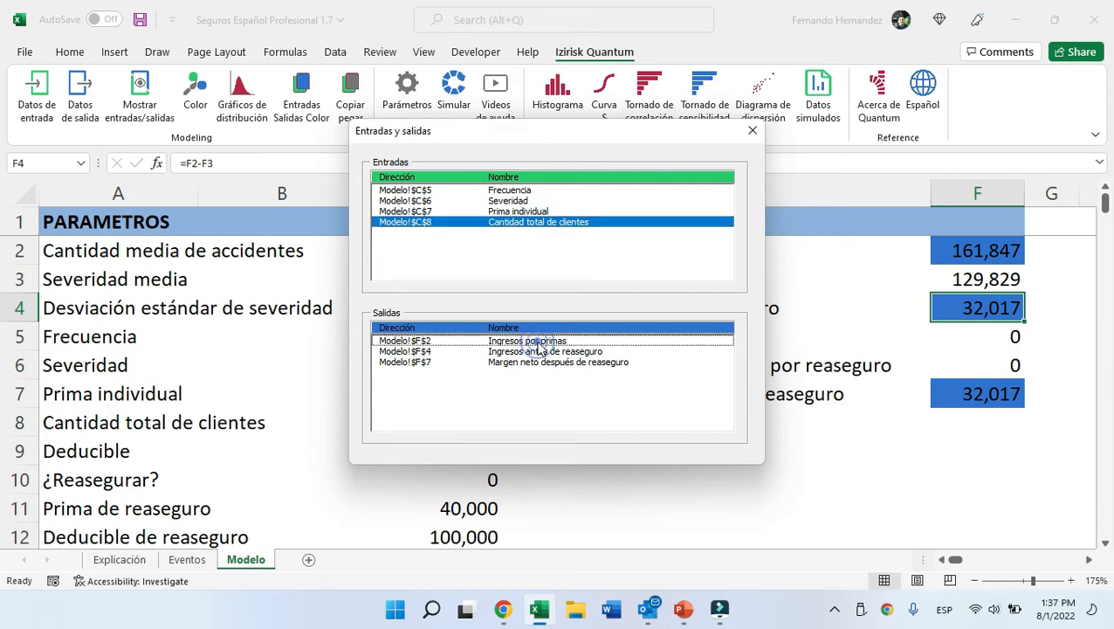
{"action": "left_click", "coordinate": [553, 352]}
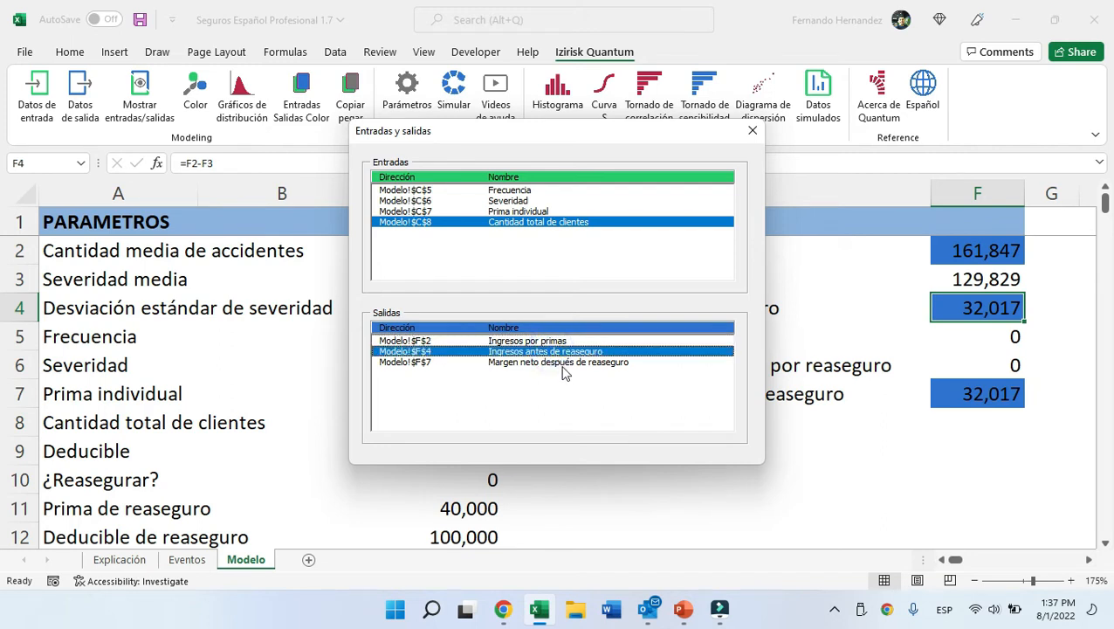
{"action": "left_click", "coordinate": [564, 362]}
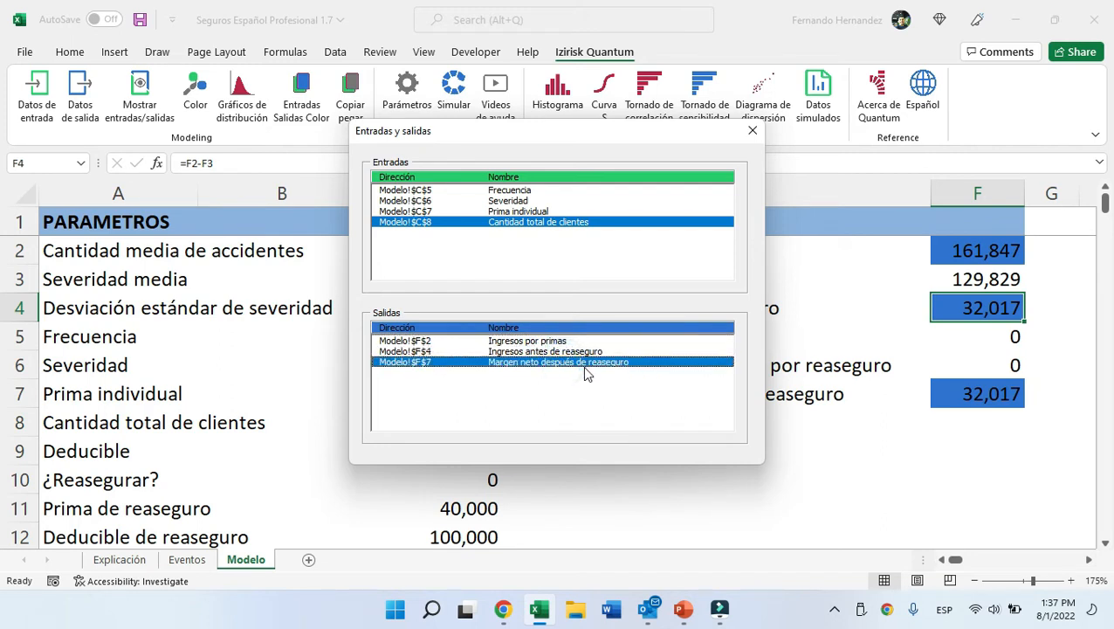
{"action": "left_click", "coordinate": [751, 131]}
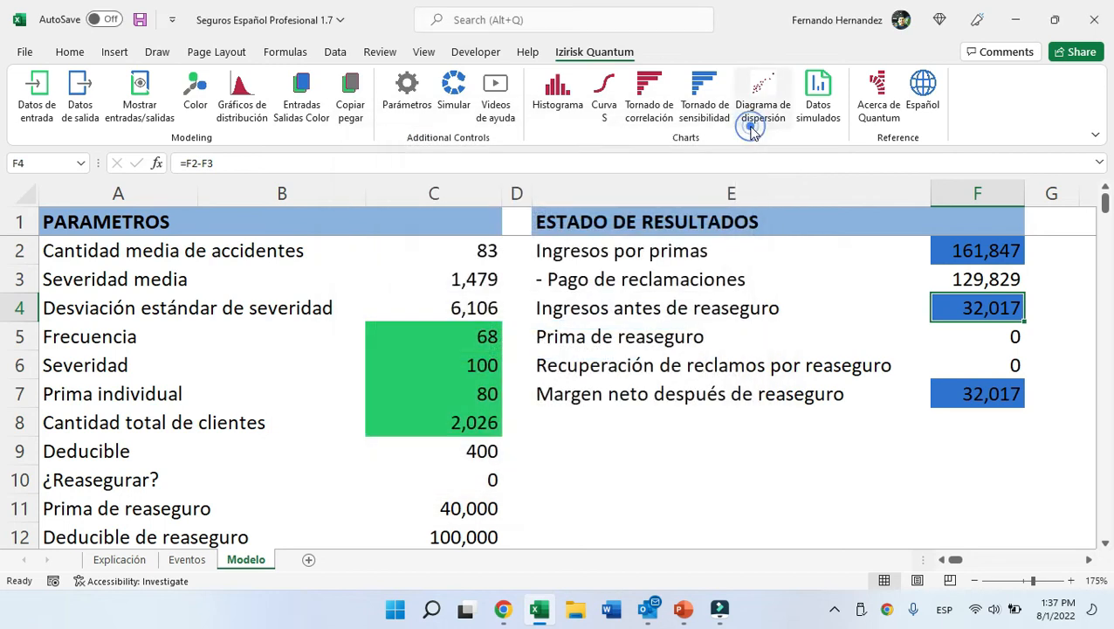
Check the number of iterations in the simulation parameters and close them without changes.
{"action": "left_click", "coordinate": [412, 91]}
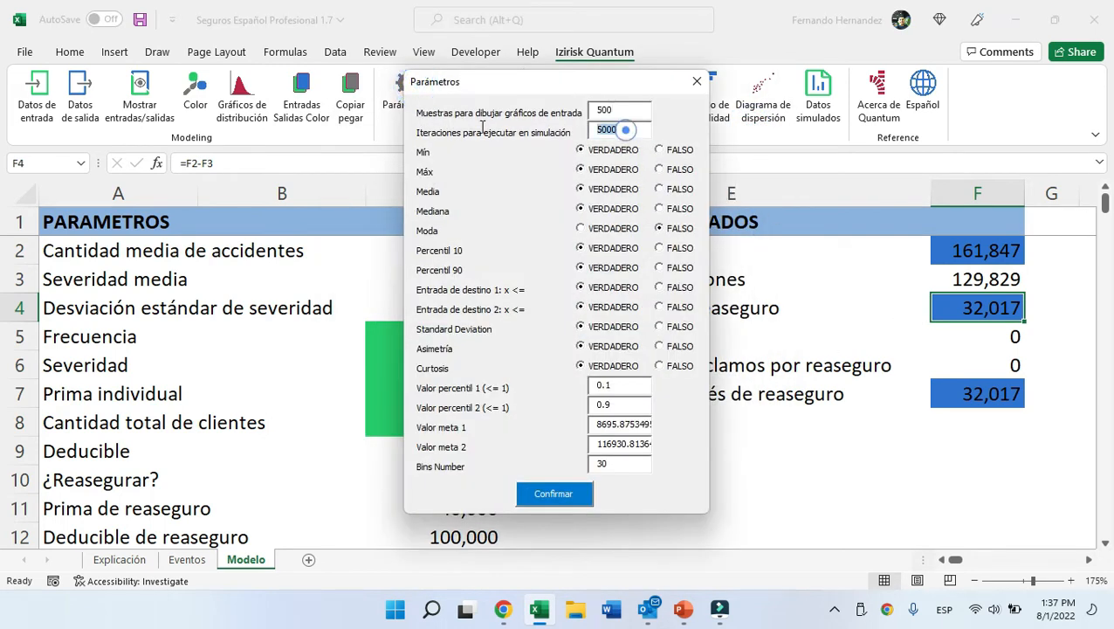
{"action": "left_click", "coordinate": [697, 81]}
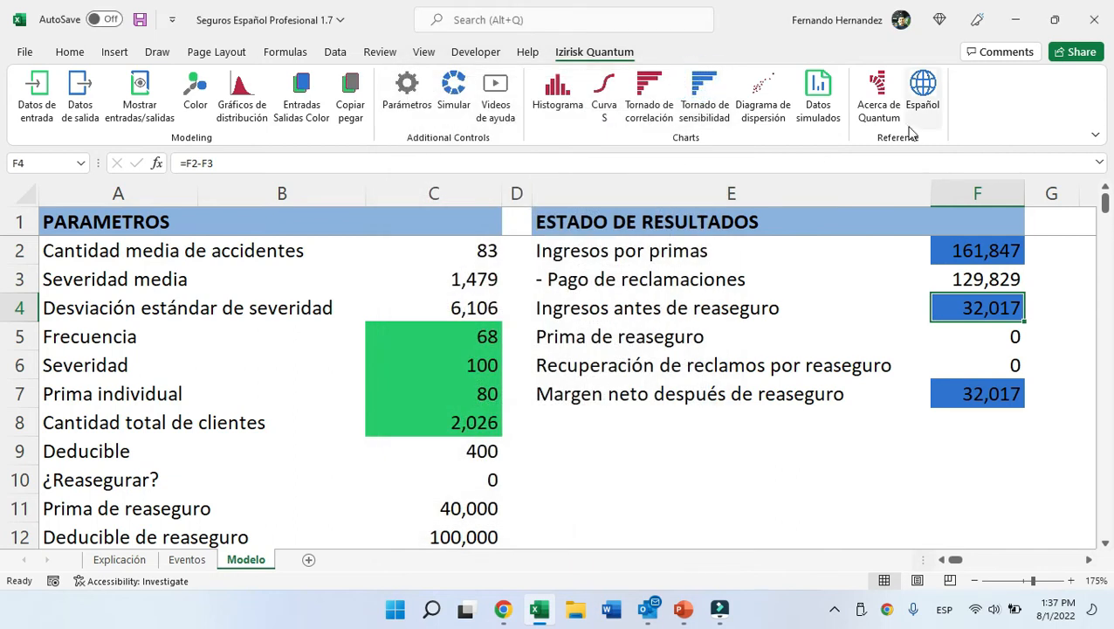
Recalculate the model several times and inspect the Ingresos por primas and Ingresos antes de reaseguro cells.
{"action": "left_click", "coordinate": [288, 52]}
{"action": "left_click", "coordinate": [996, 83]}
{"action": "left_click", "coordinate": [997, 84]}
{"action": "left_click", "coordinate": [997, 85]}
{"action": "left_click", "coordinate": [997, 86]}
{"action": "left_click", "coordinate": [996, 85]}
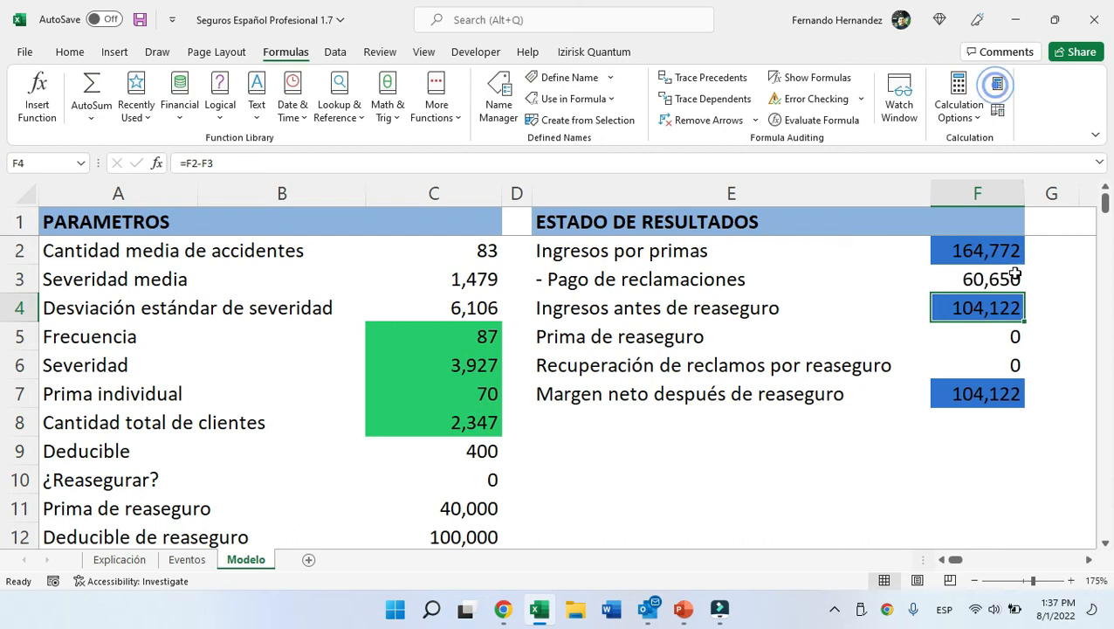
{"action": "double_click", "coordinate": [983, 248]}
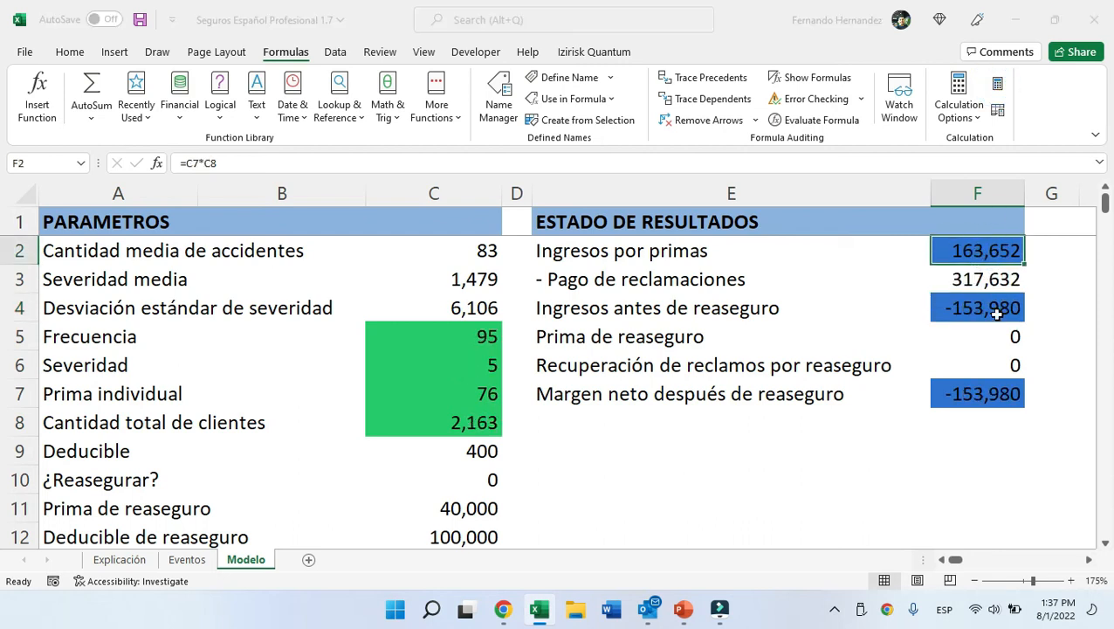
{"action": "left_click", "coordinate": [997, 308]}
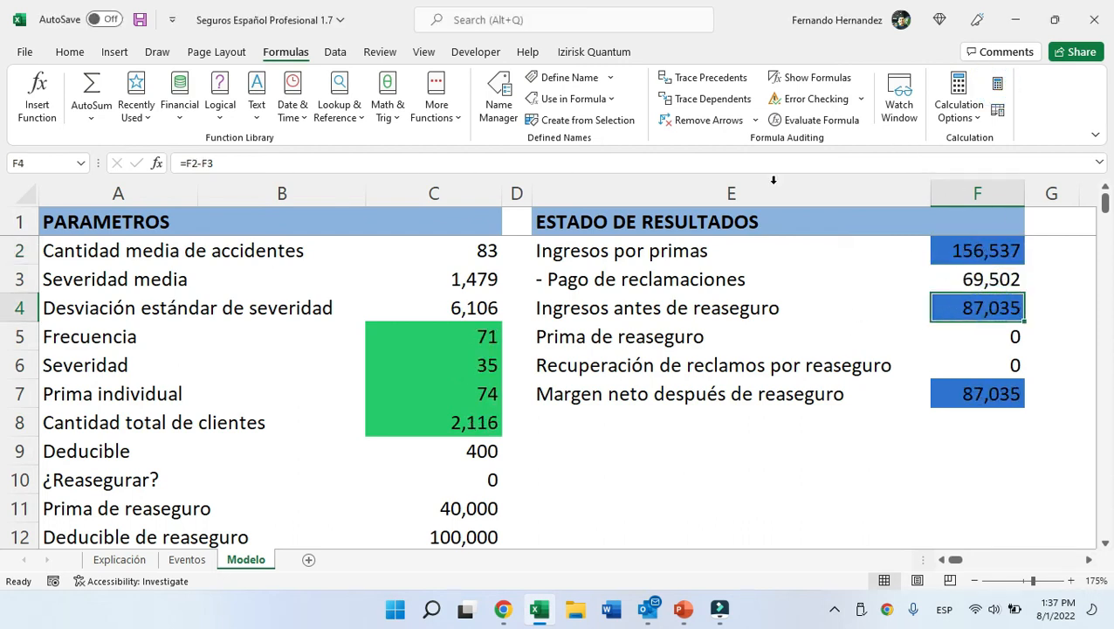
Generate another series of random scenarios by recalculating, alternating between the Ingresos por primas and Ingresos antes de reaseguro results.
{"action": "left_click", "coordinate": [591, 51]}
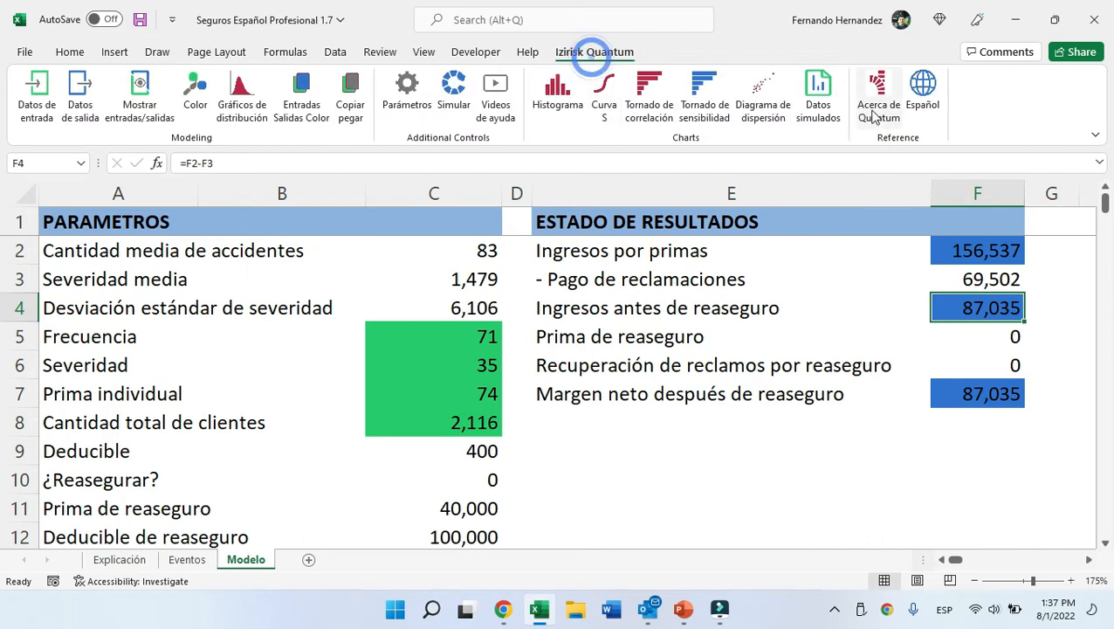
{"action": "left_click", "coordinate": [71, 51]}
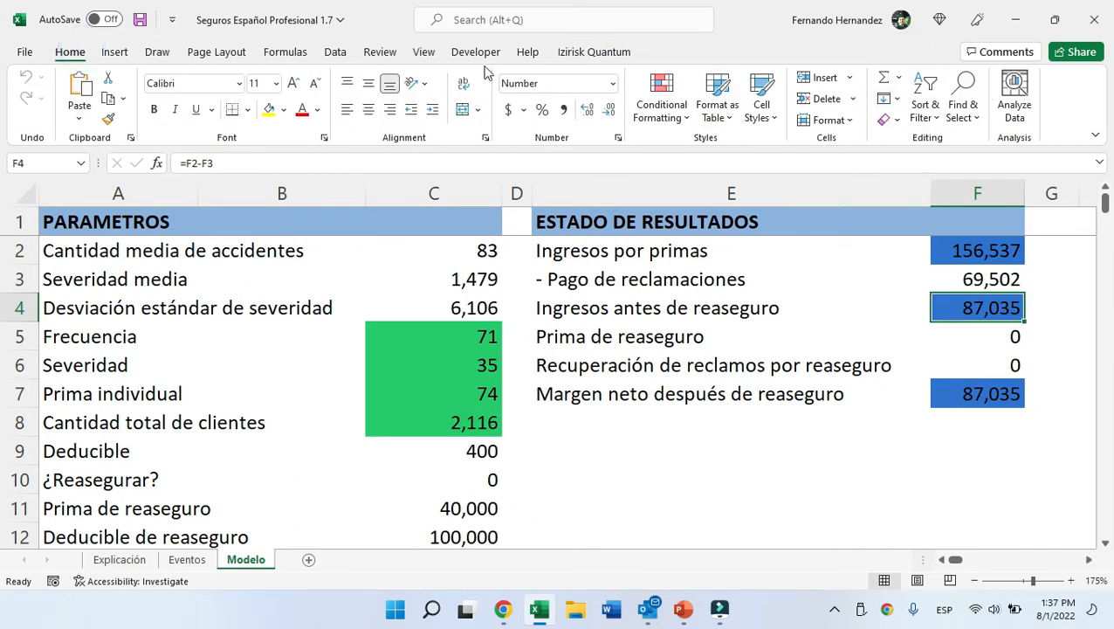
{"action": "left_click", "coordinate": [286, 51]}
{"action": "left_click", "coordinate": [997, 84]}
{"action": "left_click", "coordinate": [997, 84]}
{"action": "left_click", "coordinate": [997, 84]}
{"action": "left_click", "coordinate": [997, 84]}
{"action": "left_click", "coordinate": [994, 251]}
{"action": "key", "text": "F9"}
{"action": "left_click", "coordinate": [993, 309]}
{"action": "key", "text": "F9"}
{"action": "left_click", "coordinate": [992, 251]}
{"action": "key", "text": "F9"}
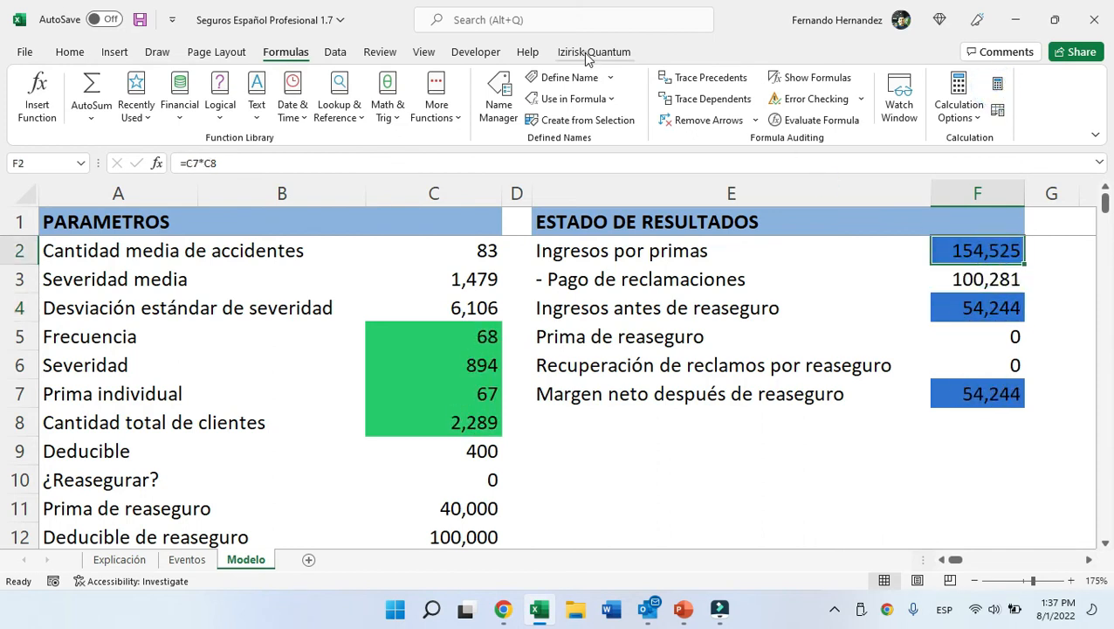
Display the simulation histogram for Ingresos por primas, examine its statistics and percentiles, and close the chart.
{"action": "left_click", "coordinate": [590, 51]}
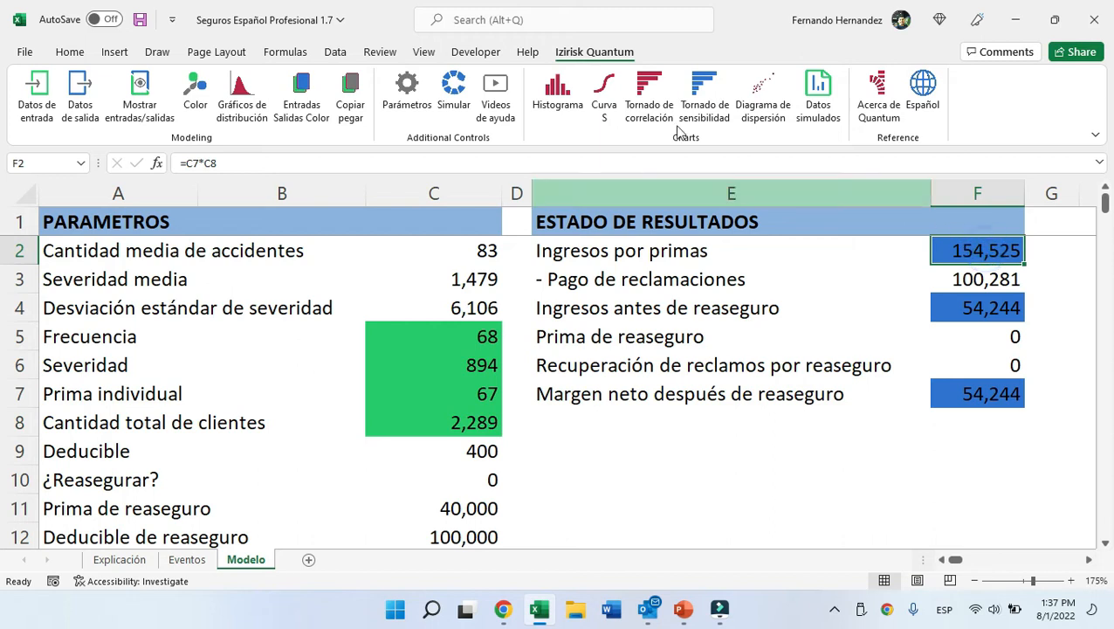
{"action": "left_click", "coordinate": [557, 92]}
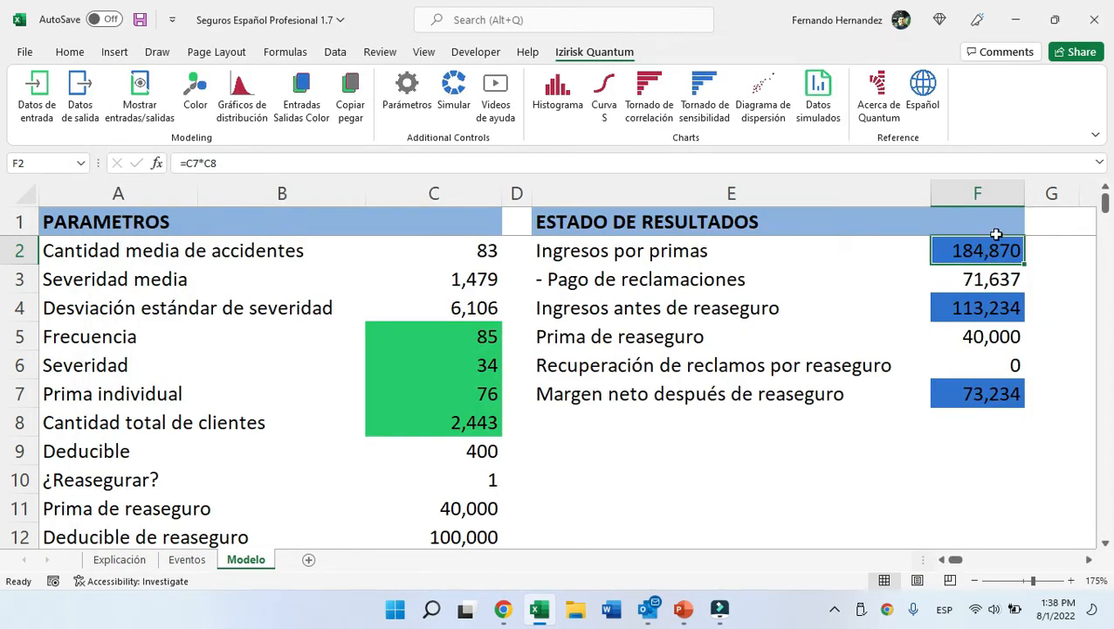
{"action": "left_click", "coordinate": [543, 98]}
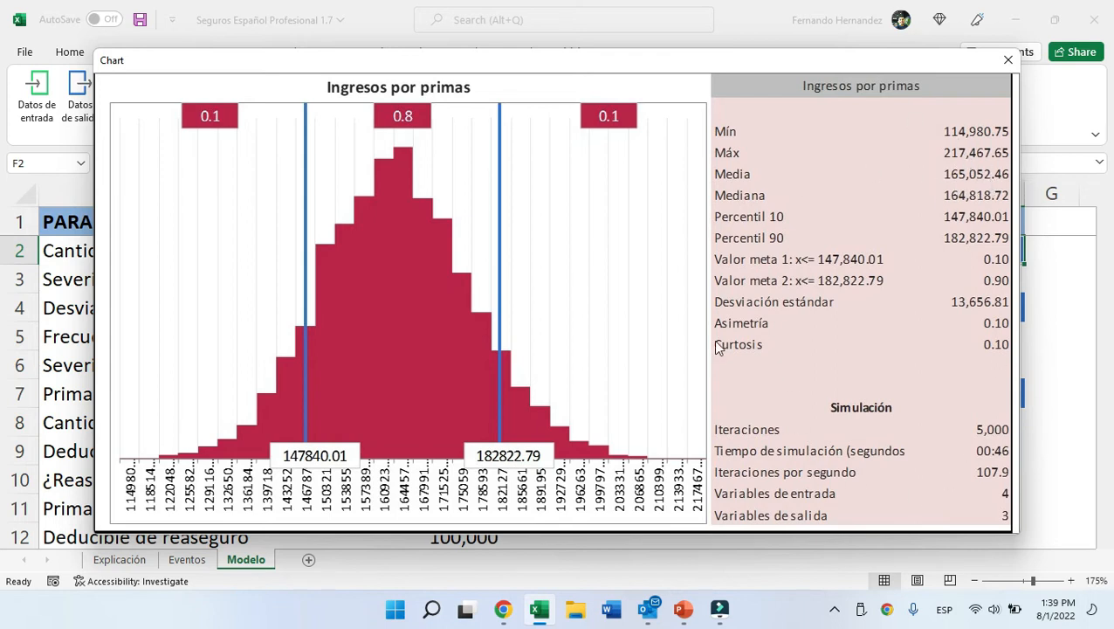
{"action": "left_click", "coordinate": [1007, 63]}
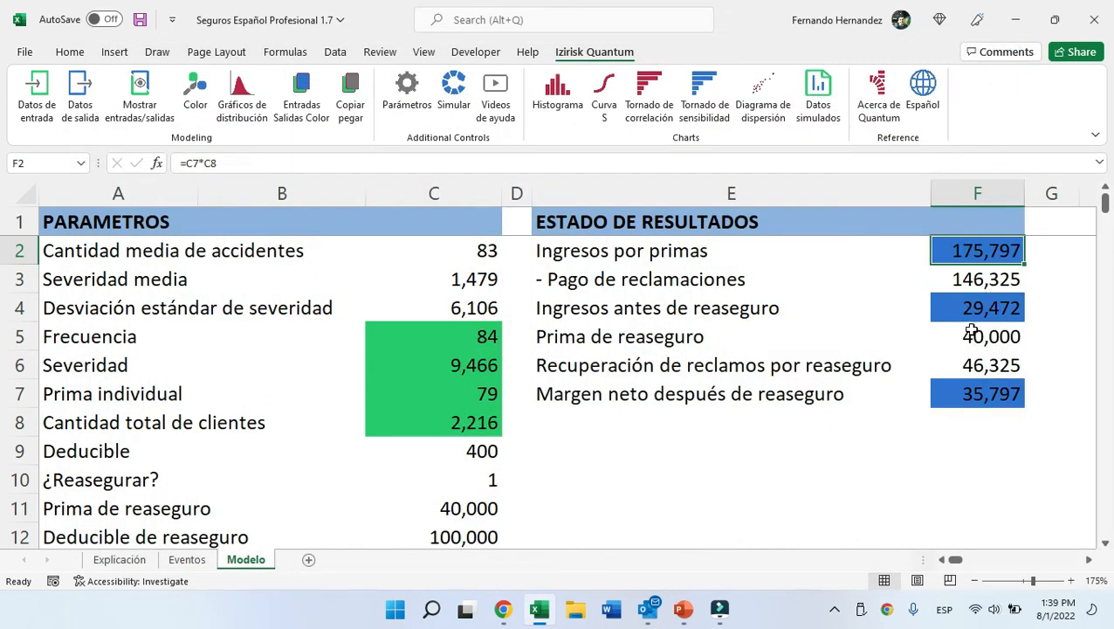
Display the histogram for Ingresos antes de reaseguro, examine its loss tail and statistics, and close the chart.
{"action": "left_click", "coordinate": [986, 308]}
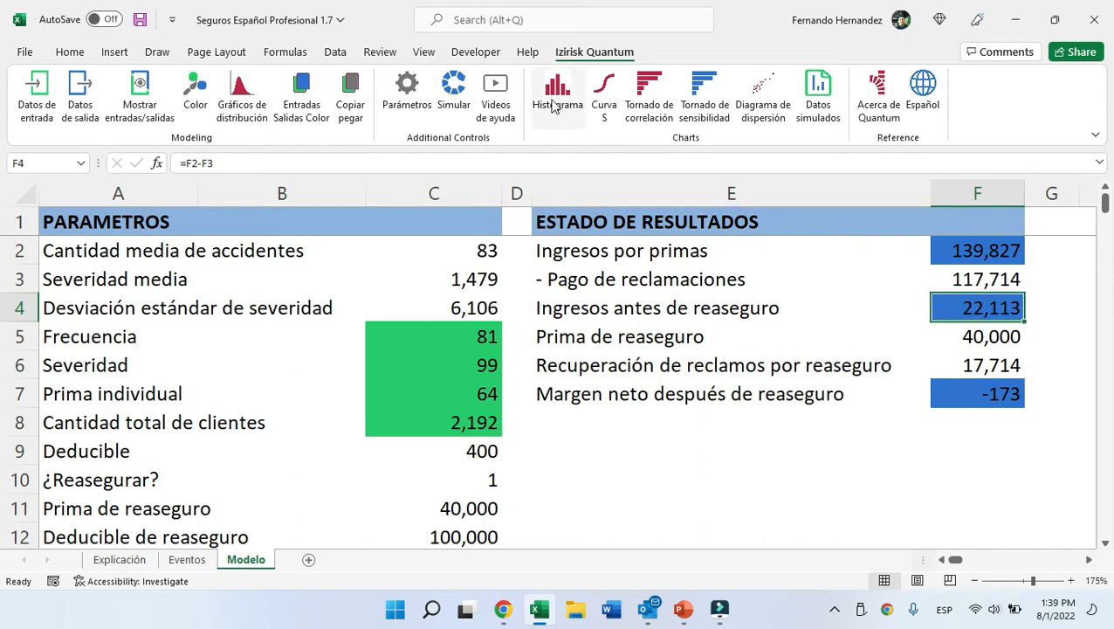
{"action": "left_click", "coordinate": [569, 120]}
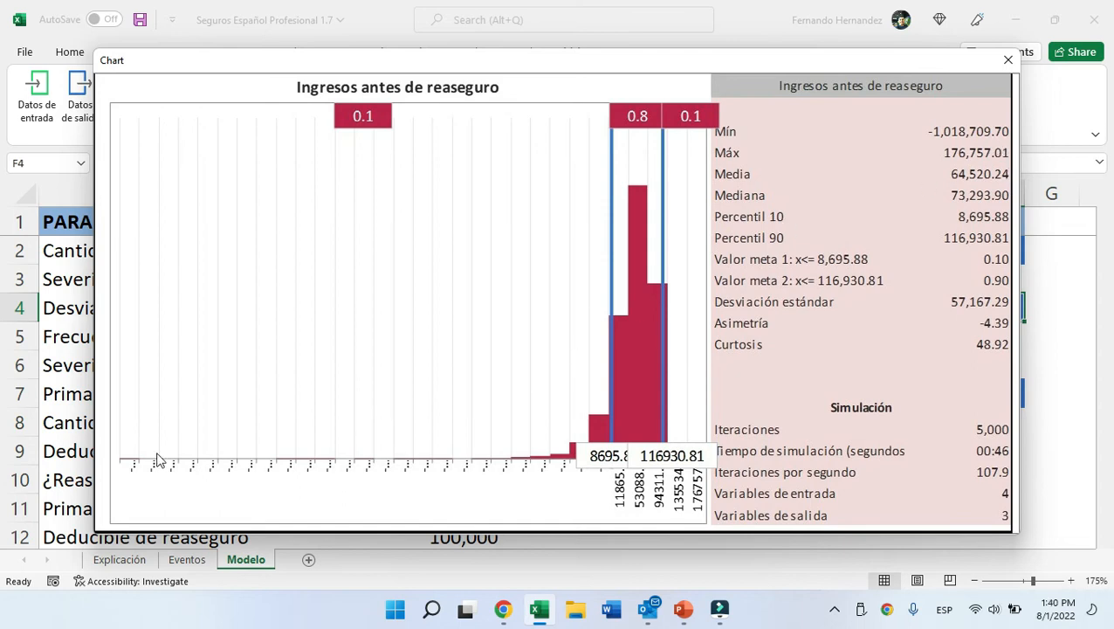
{"action": "left_click", "coordinate": [1008, 60]}
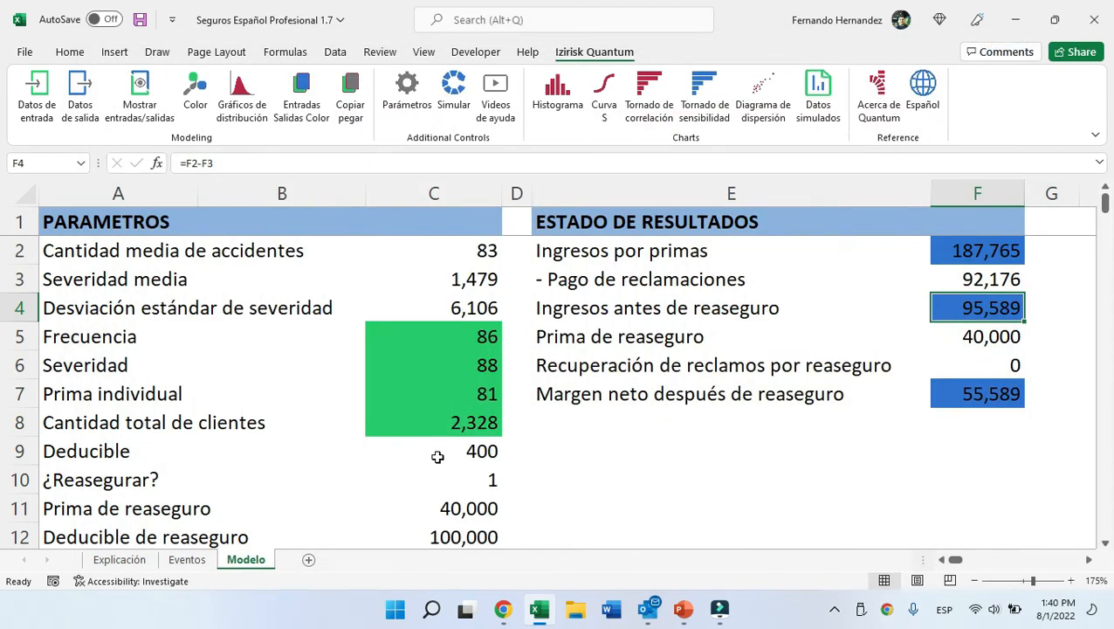
Inspect the Prima de reaseguro and Deducible de reaseguro parameters and the rows below them.
{"action": "left_click", "coordinate": [479, 509]}
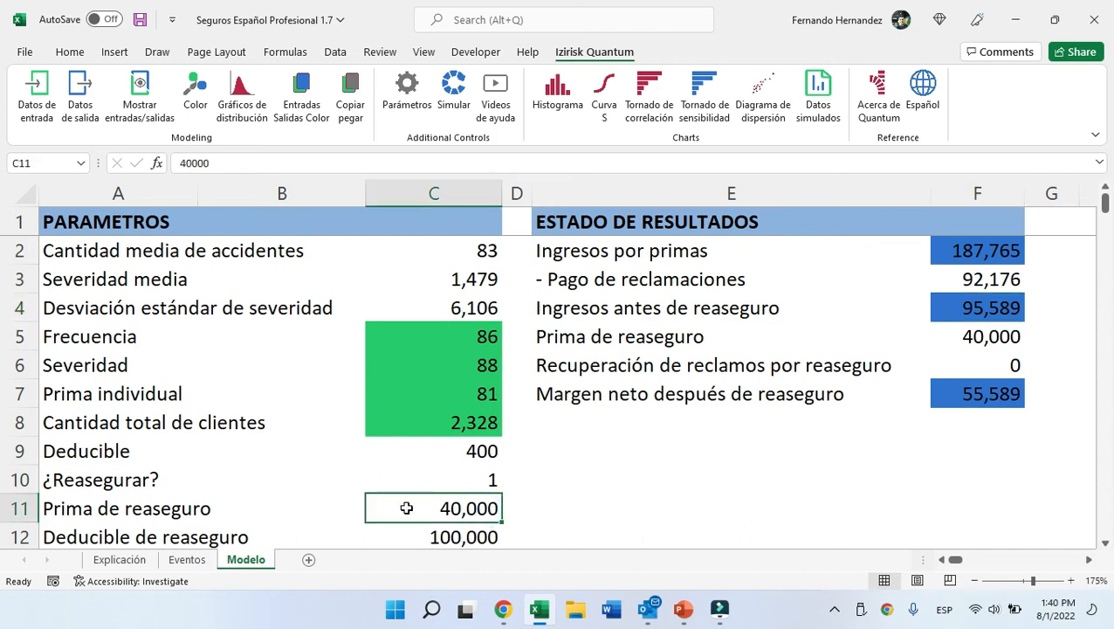
{"action": "left_click", "coordinate": [482, 538]}
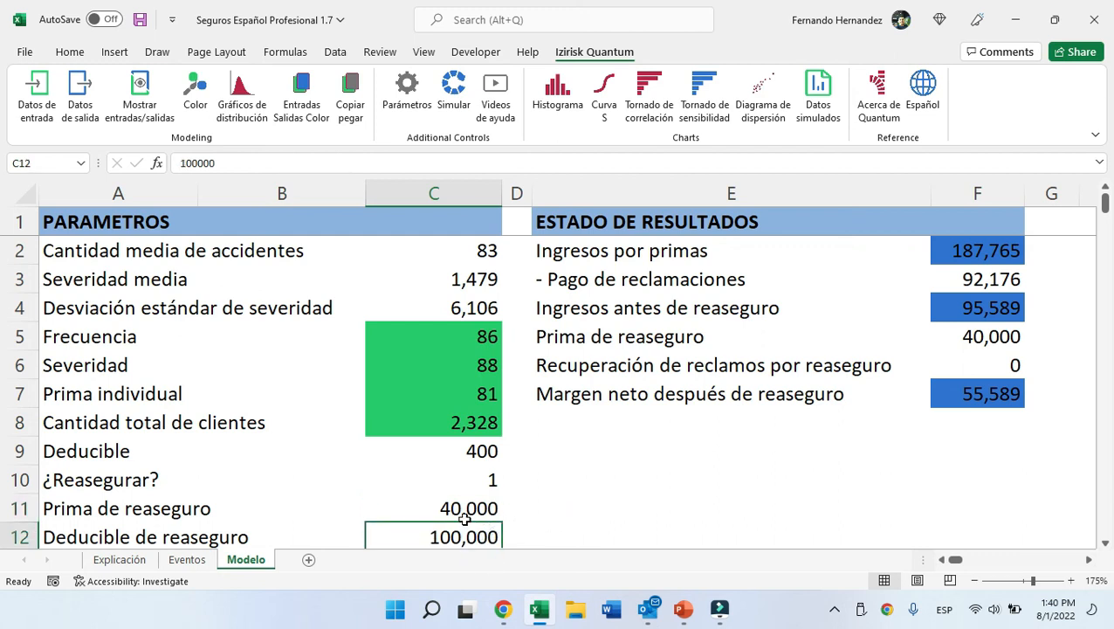
{"action": "scroll", "coordinate": [464, 518], "scroll_direction": "down", "scroll_amount": 5}
{"action": "scroll", "coordinate": [462, 507], "scroll_direction": "up", "scroll_amount": 5}
Inspect the Recuperación de reclamos por reaseguro formula without changing it, and trace the Prima de reaseguro formula to its parameter.
{"action": "left_click", "coordinate": [988, 362]}
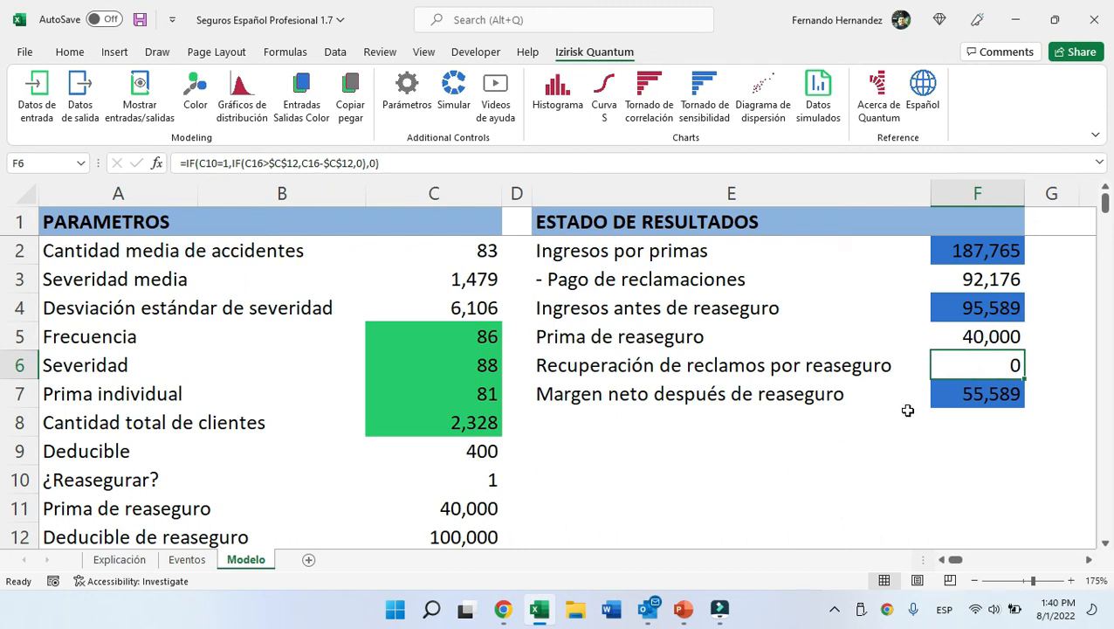
{"action": "key", "text": "F2"}
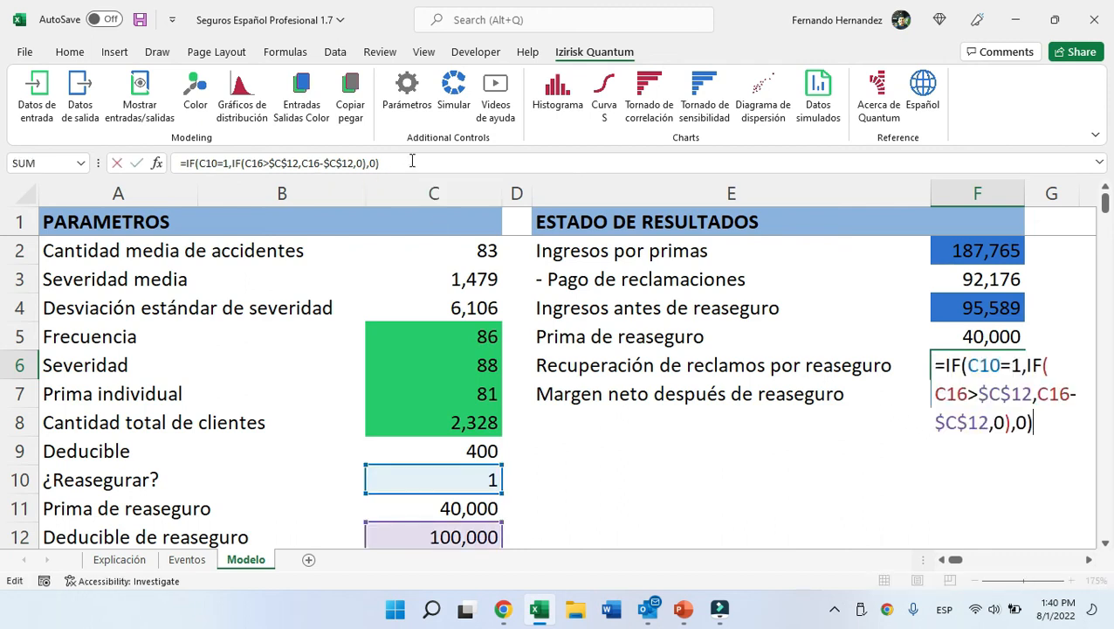
{"action": "left_click_drag", "start_coordinate": [410, 162], "coordinate": [22, 179]}
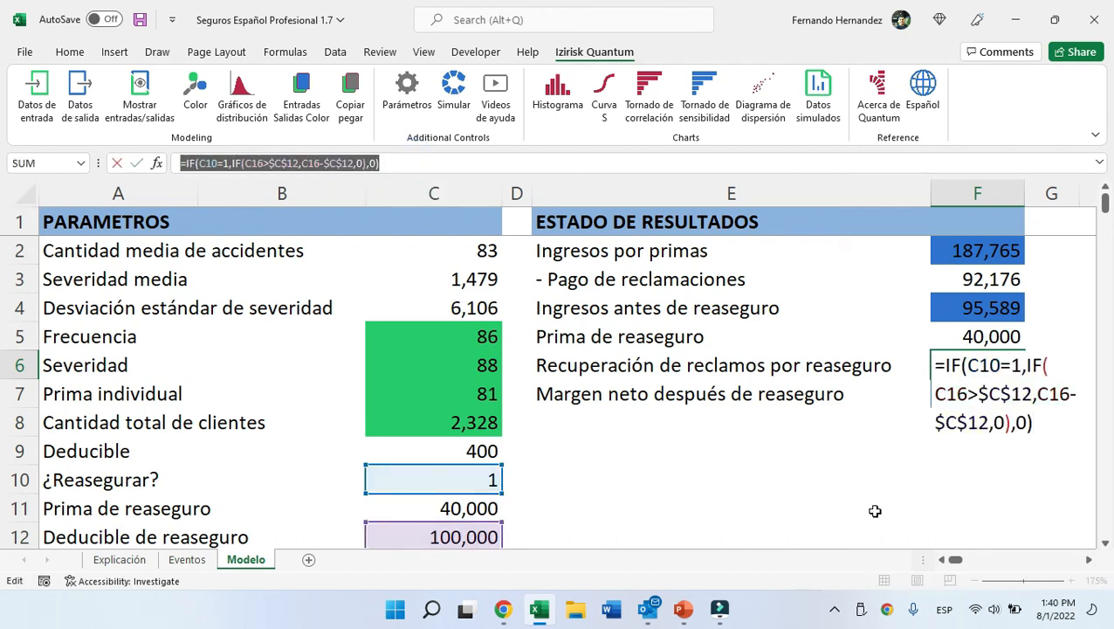
{"action": "key", "text": "Escape"}
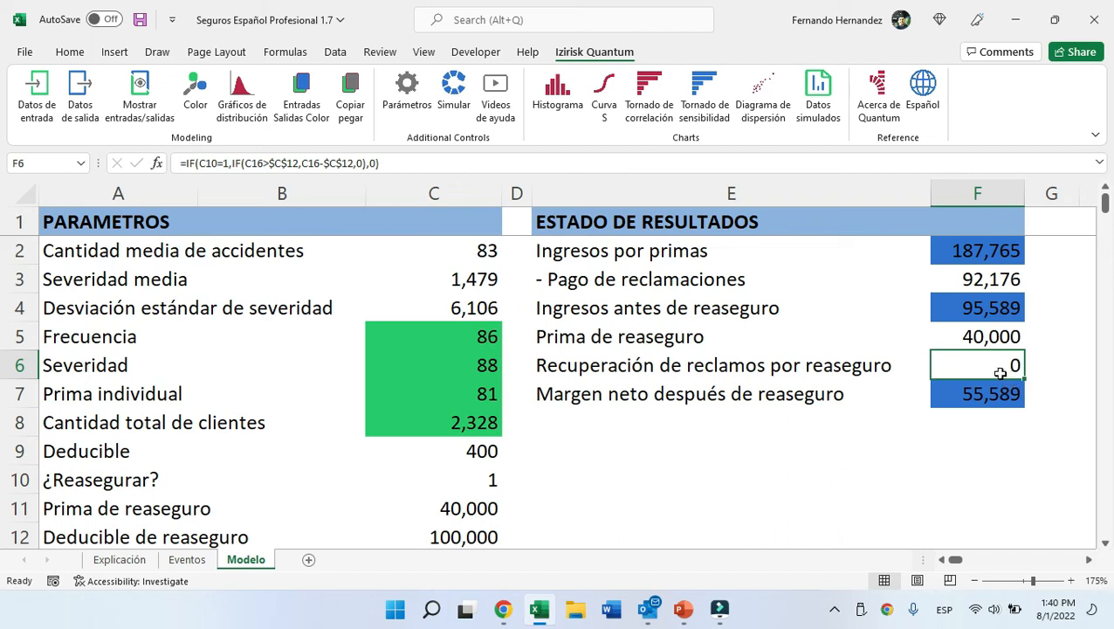
{"action": "left_click", "coordinate": [996, 342]}
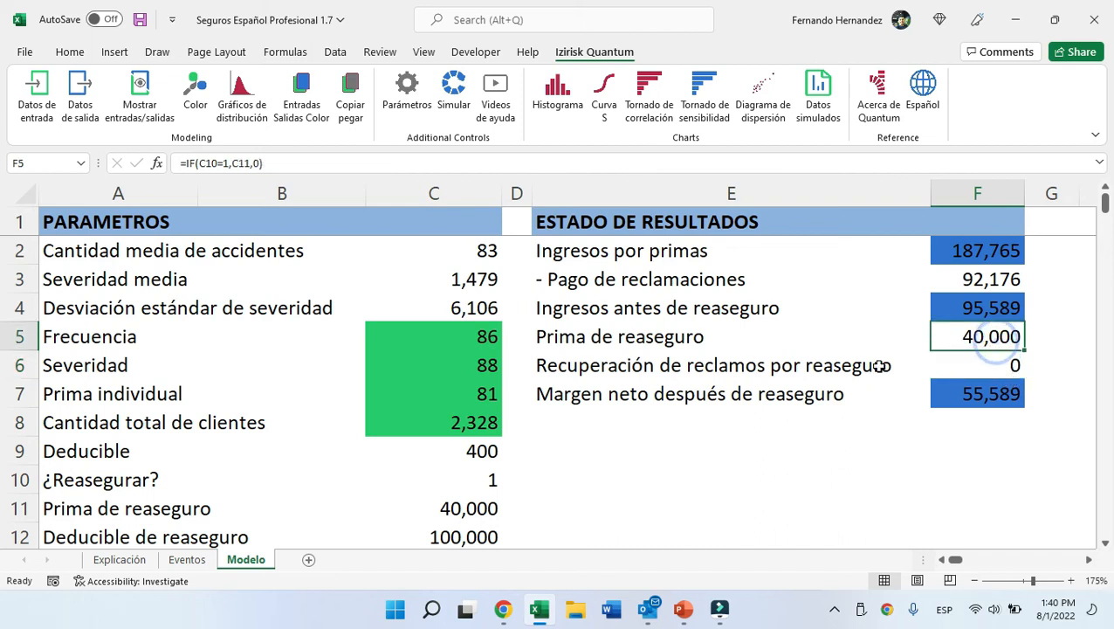
{"action": "left_click", "coordinate": [467, 510]}
Inspect the Margen neto después de reaseguro formula, display its simulation histogram and statistics, and close the chart.
{"action": "left_click", "coordinate": [994, 392]}
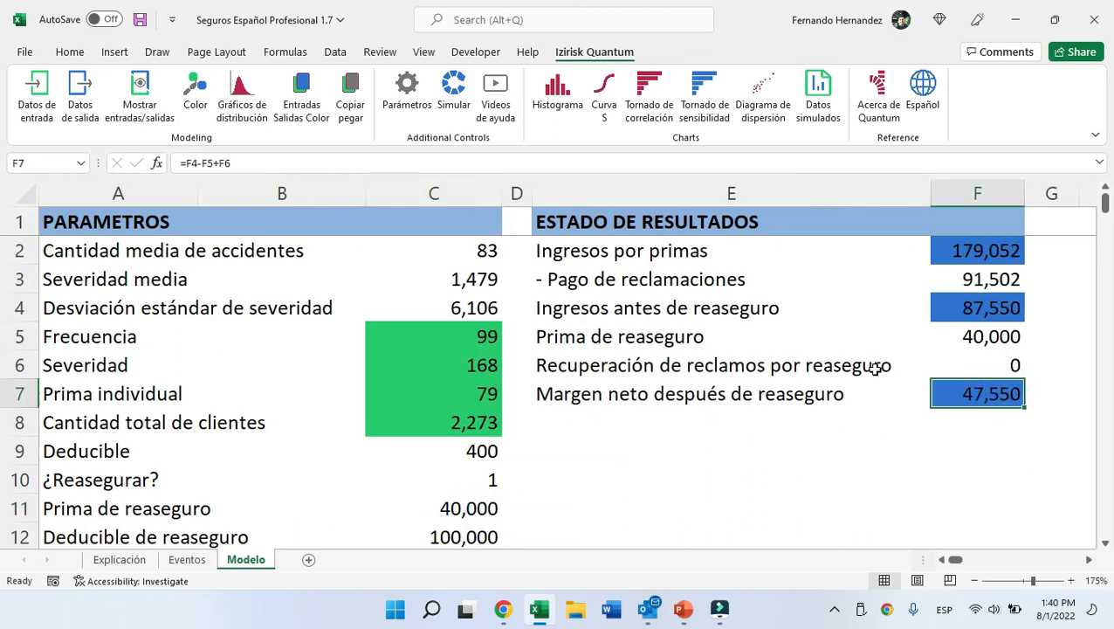
{"action": "left_click", "coordinate": [786, 340]}
{"action": "left_click", "coordinate": [965, 401]}
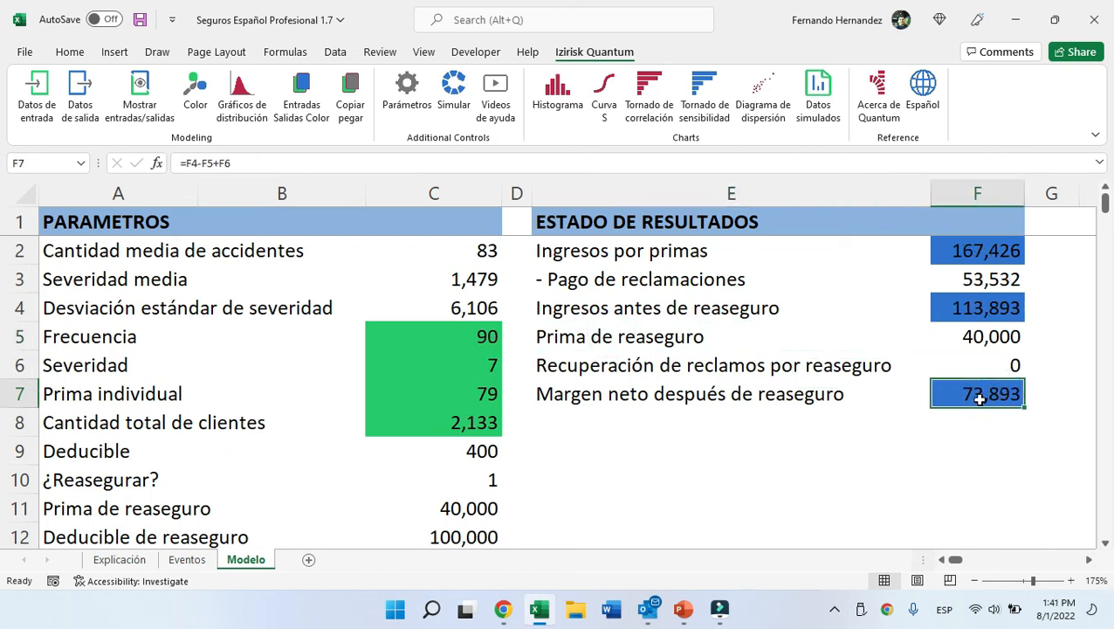
{"action": "left_click", "coordinate": [560, 100]}
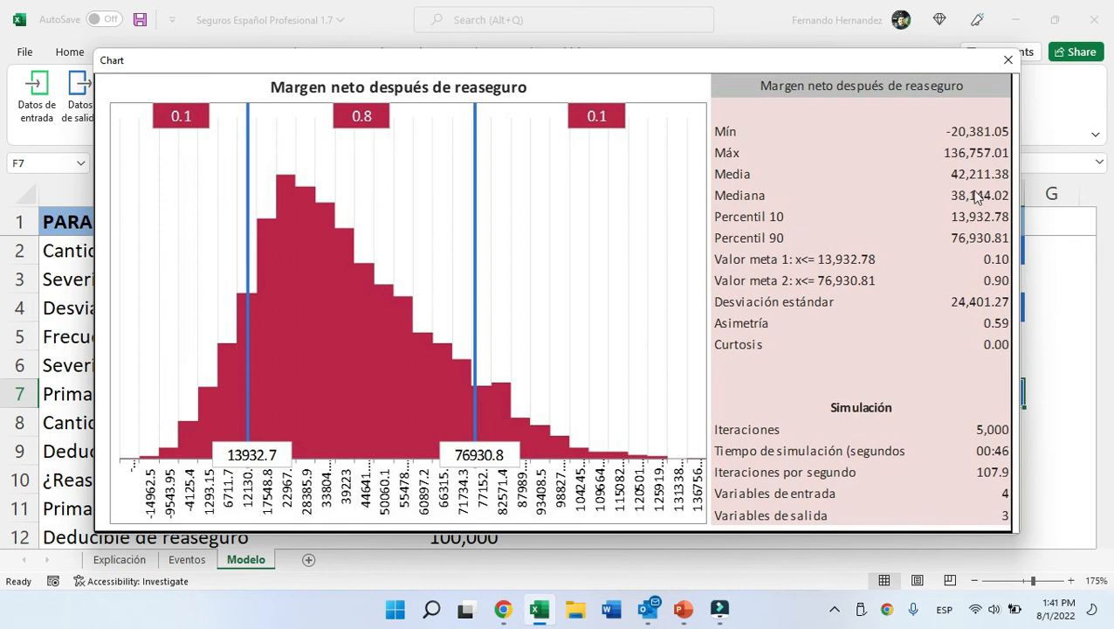
{"action": "left_click", "coordinate": [1007, 60]}
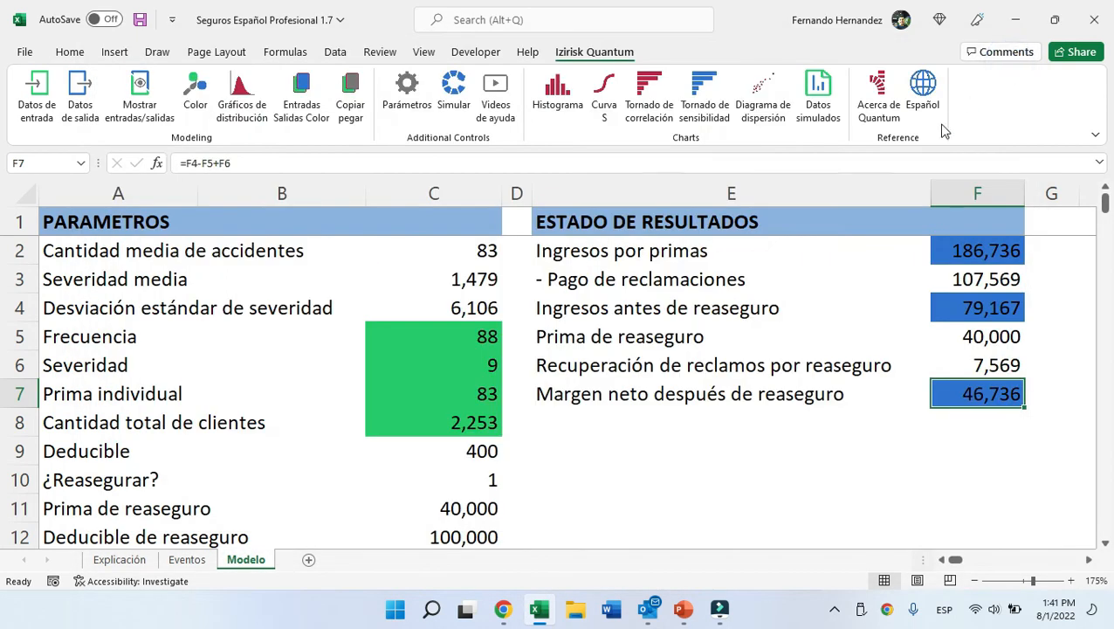
Display the Ingresos antes de reaseguro histogram again, examine its mean and percentile statistics, and close the chart.
{"action": "left_click", "coordinate": [961, 307]}
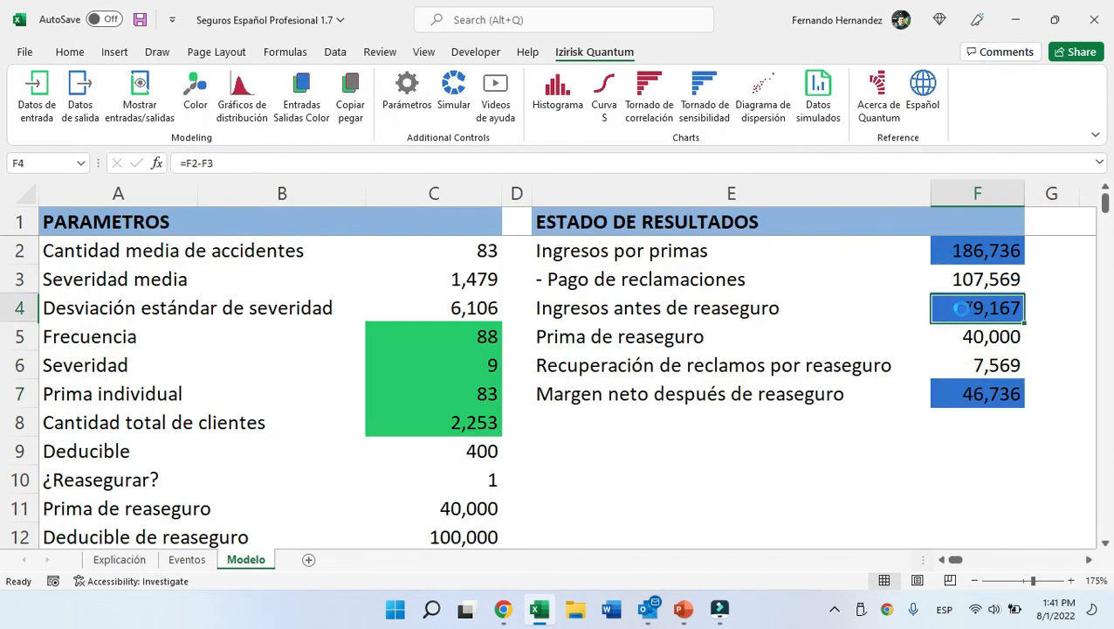
{"action": "left_click", "coordinate": [564, 87]}
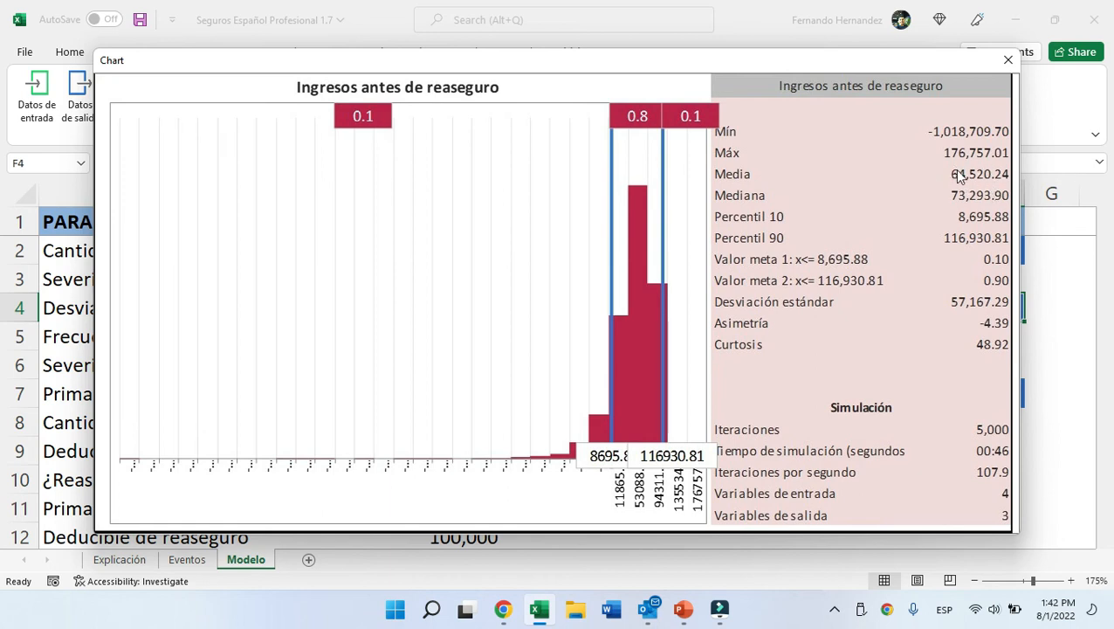
{"action": "left_click", "coordinate": [1007, 61]}
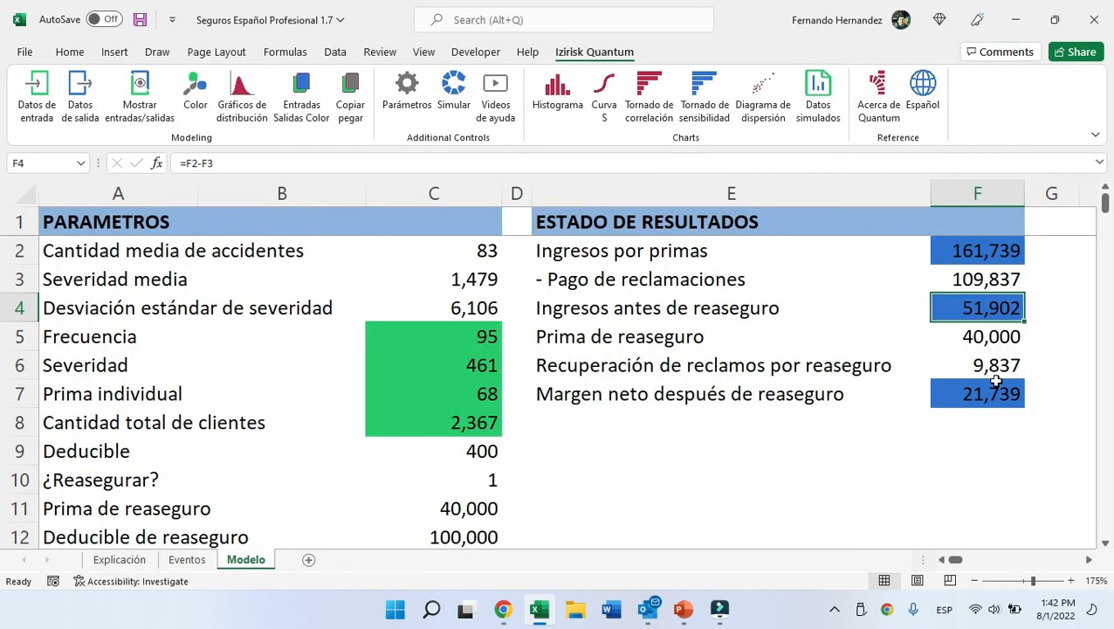
Display the Margen neto después de reaseguro histogram twice to compare its statistics with the pre-reinsurance income, closing the chart each time.
{"action": "left_click", "coordinate": [995, 386]}
{"action": "left_click", "coordinate": [557, 89]}
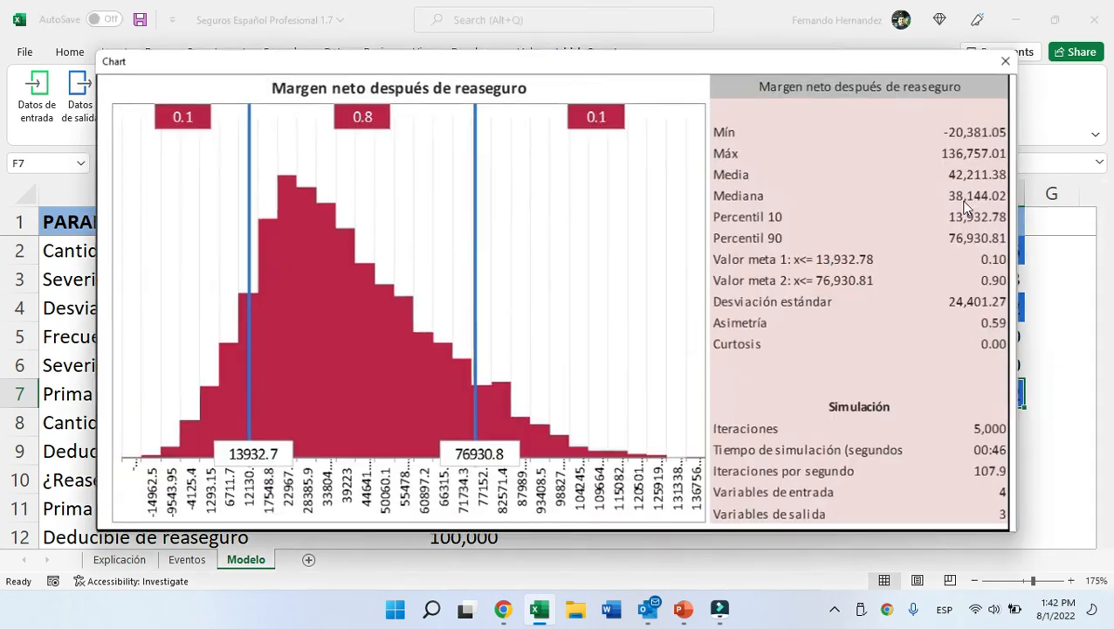
{"action": "left_click", "coordinate": [1005, 69]}
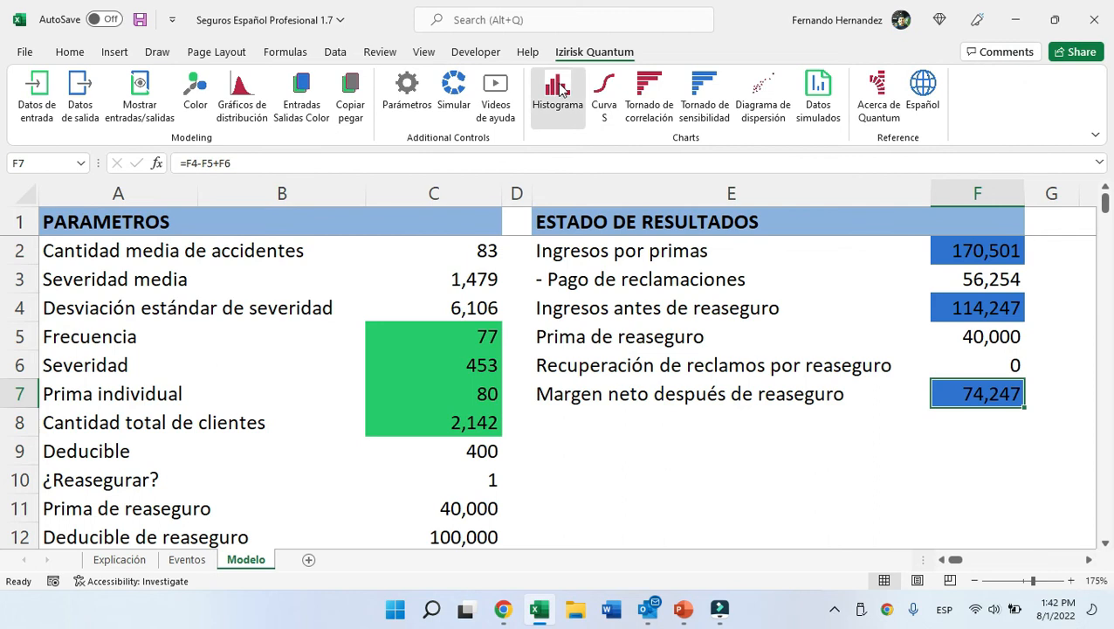
{"action": "left_click", "coordinate": [561, 90]}
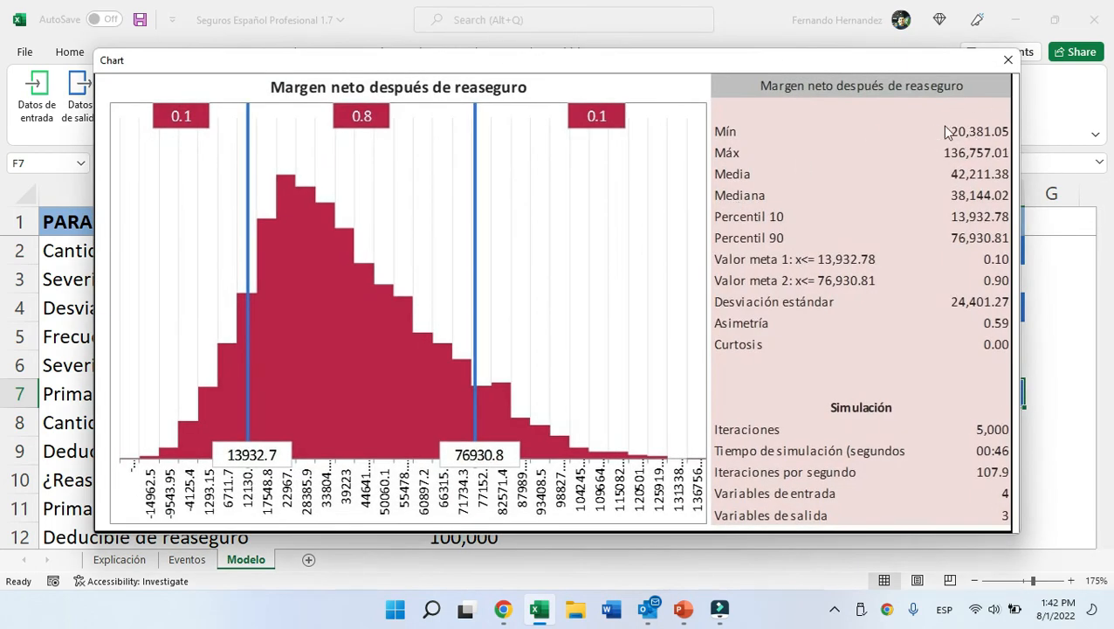
{"action": "left_click", "coordinate": [1008, 61]}
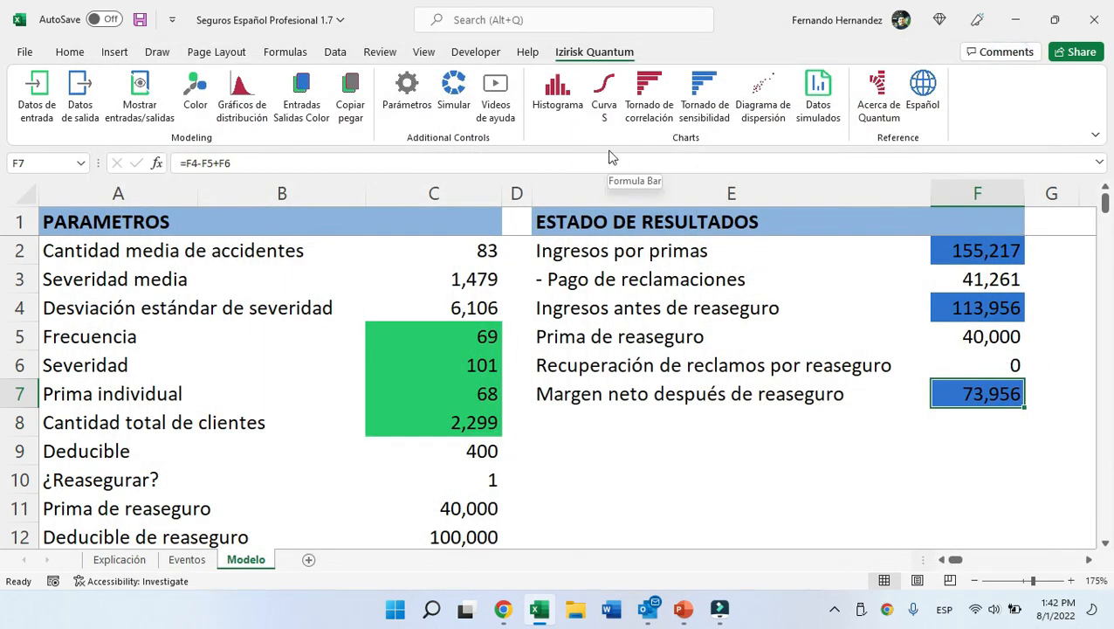
Plot an S-curve comparing Ingresos antes de reaseguro with Margen neto después de reaseguro, examine both curves, and close the chart.
{"action": "left_click", "coordinate": [604, 103]}
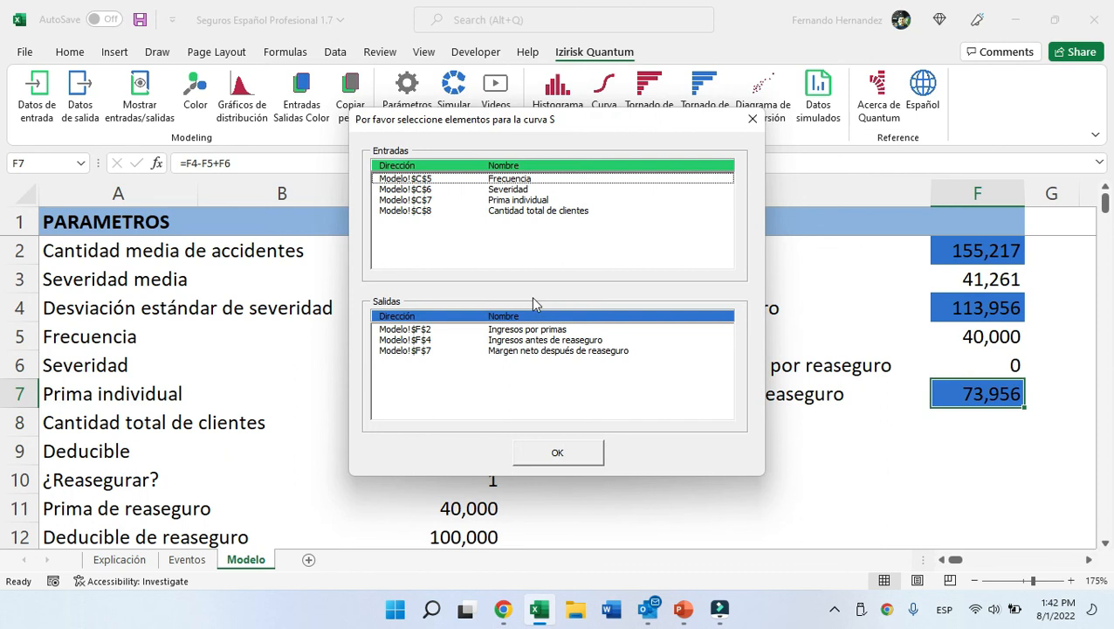
{"action": "key", "text": "Tab"}
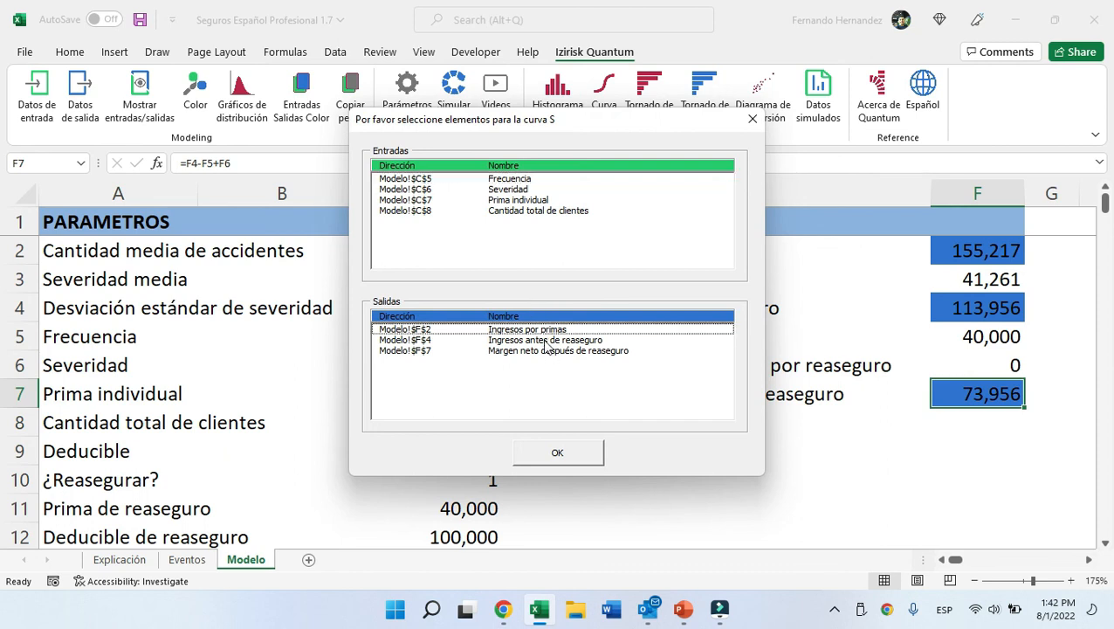
{"action": "left_click", "coordinate": [545, 341]}
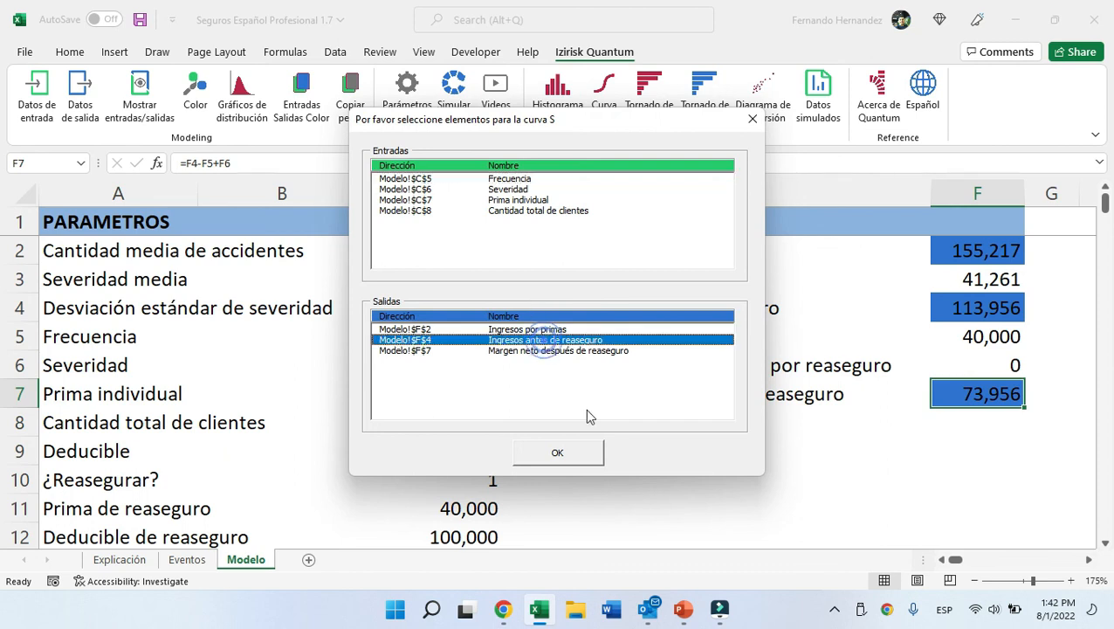
{"action": "left_click", "coordinate": [550, 350], "text": "ctrl"}
{"action": "left_click", "coordinate": [566, 454]}
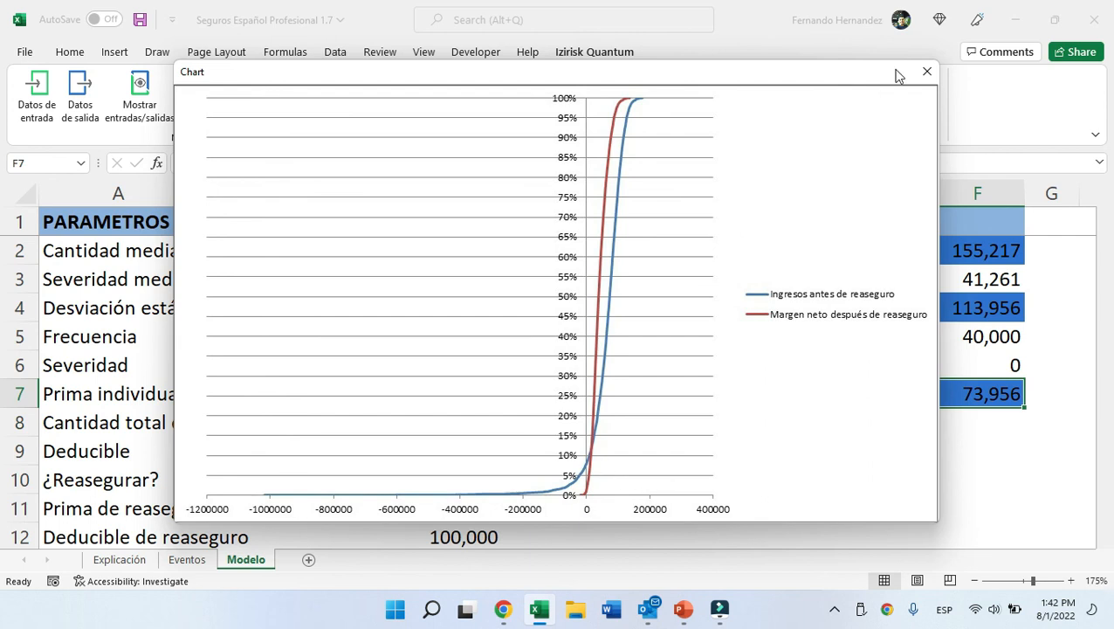
{"action": "left_click", "coordinate": [927, 71]}
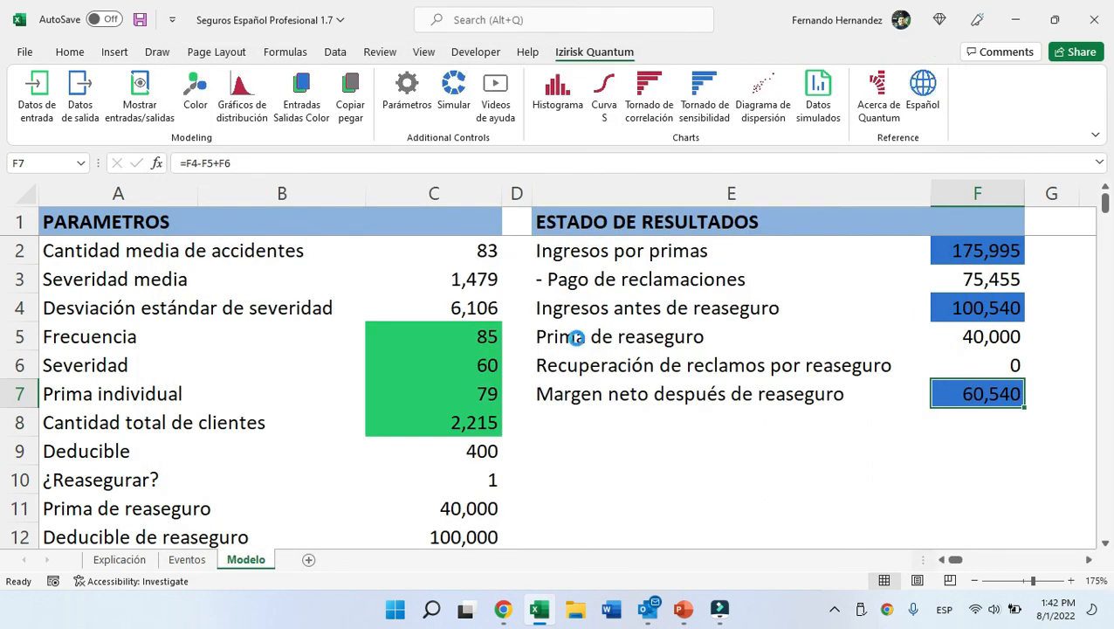
Review the Prima de reaseguro formula and the Cantidad media de accidentes, Deducible, Prima de reaseguro and Deducible de reaseguro parameters.
{"action": "scroll", "coordinate": [576, 337], "scroll_direction": "down", "scroll_amount": 3, "text": "ctrl"}
{"action": "left_click", "coordinate": [347, 232]}
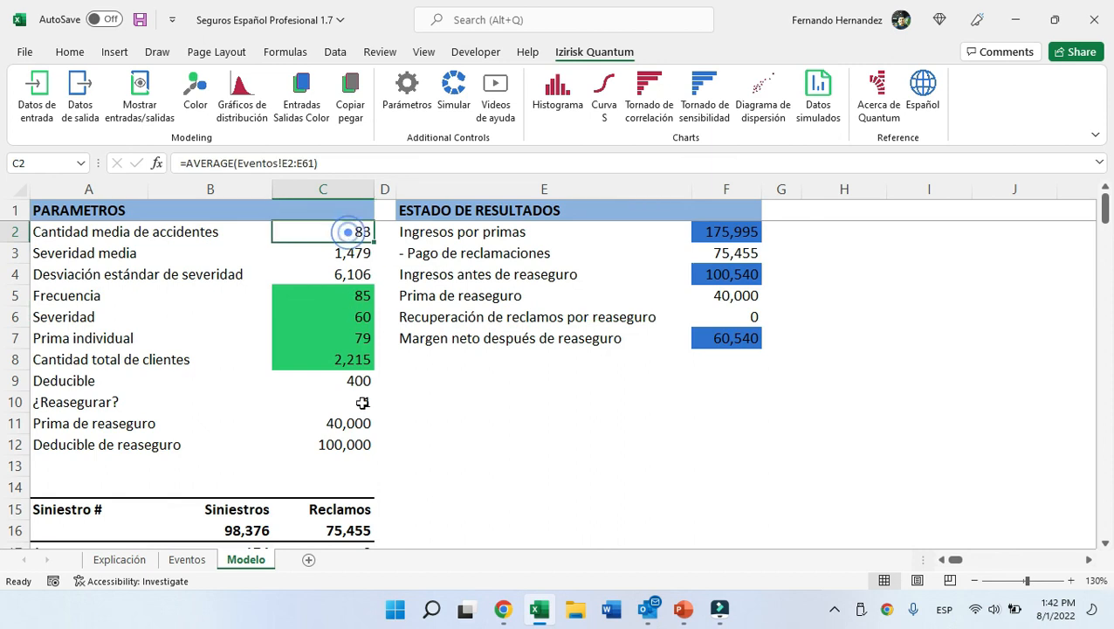
{"action": "left_click", "coordinate": [756, 300]}
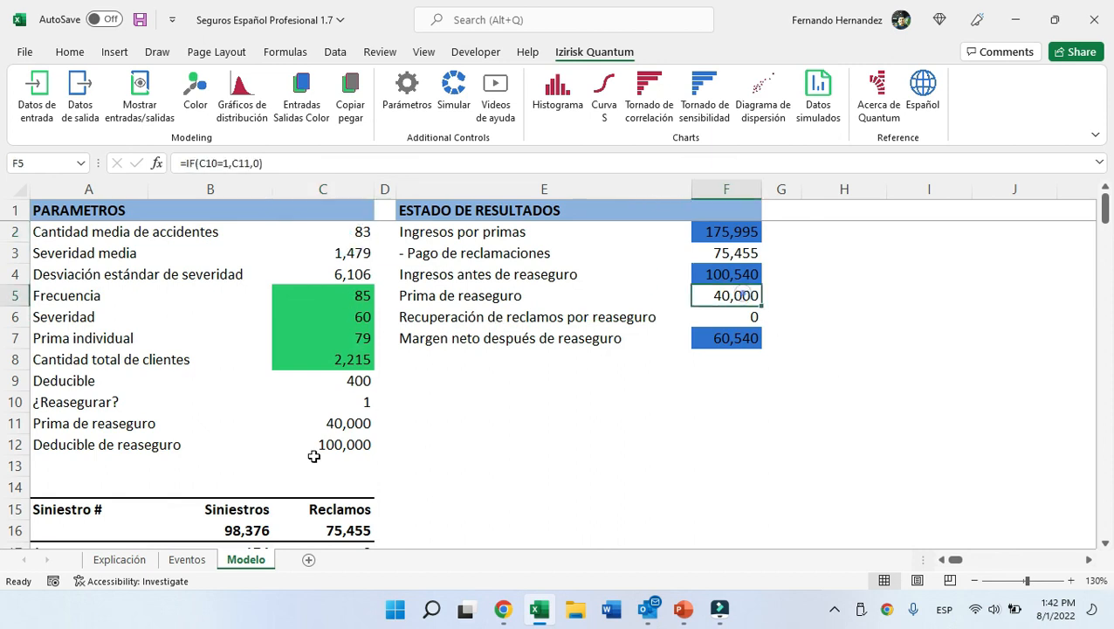
{"action": "left_click_drag", "start_coordinate": [354, 422], "coordinate": [354, 441]}
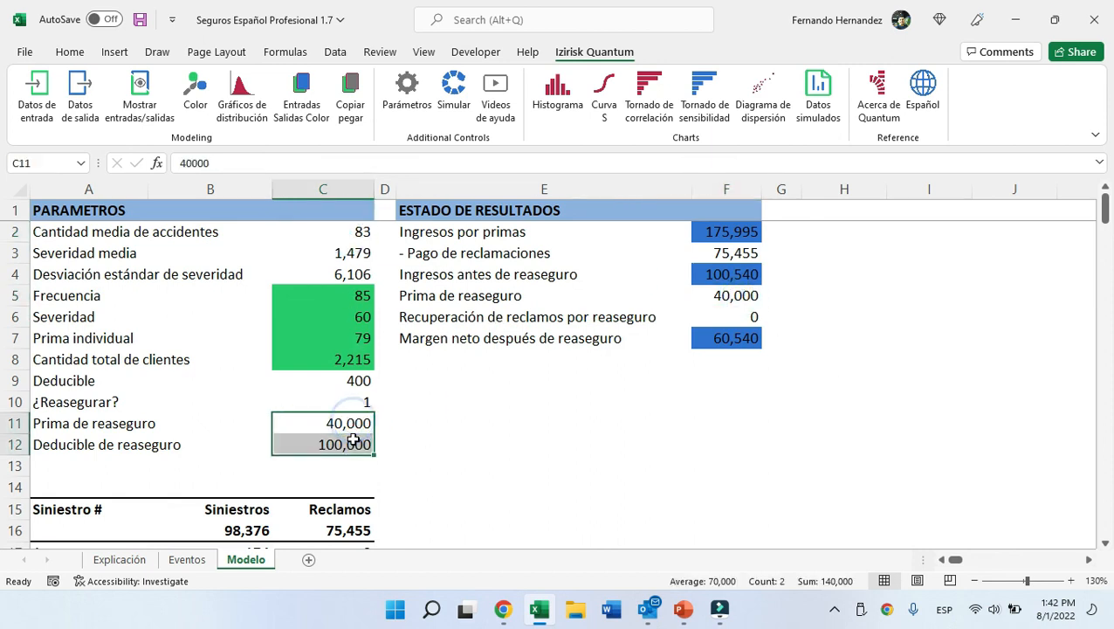
{"action": "left_click", "coordinate": [363, 380]}
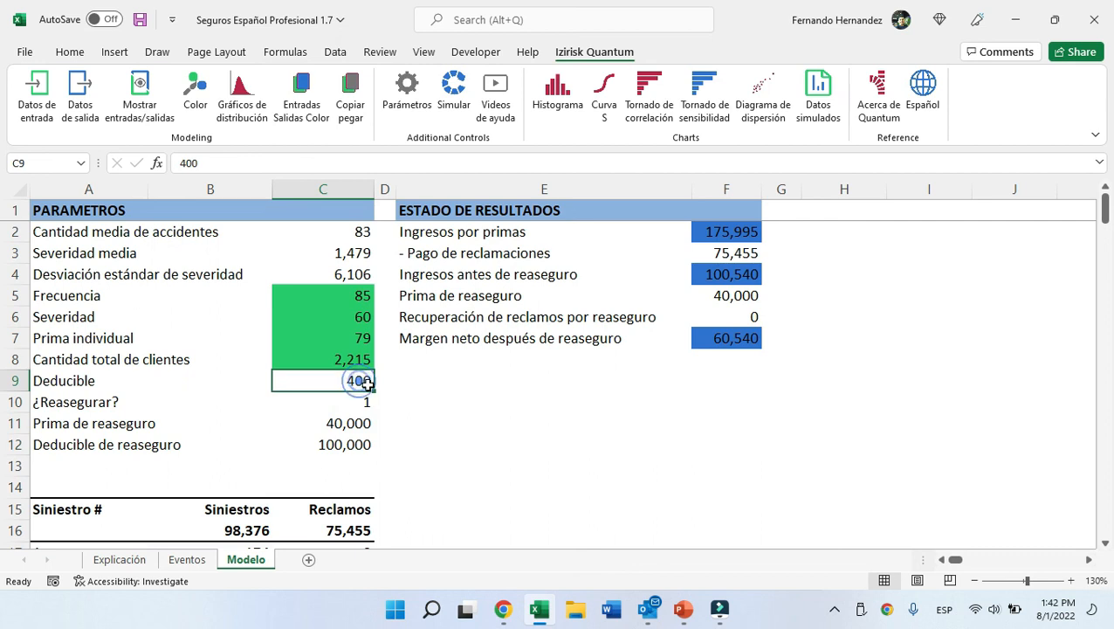
{"action": "left_click", "coordinate": [359, 228]}
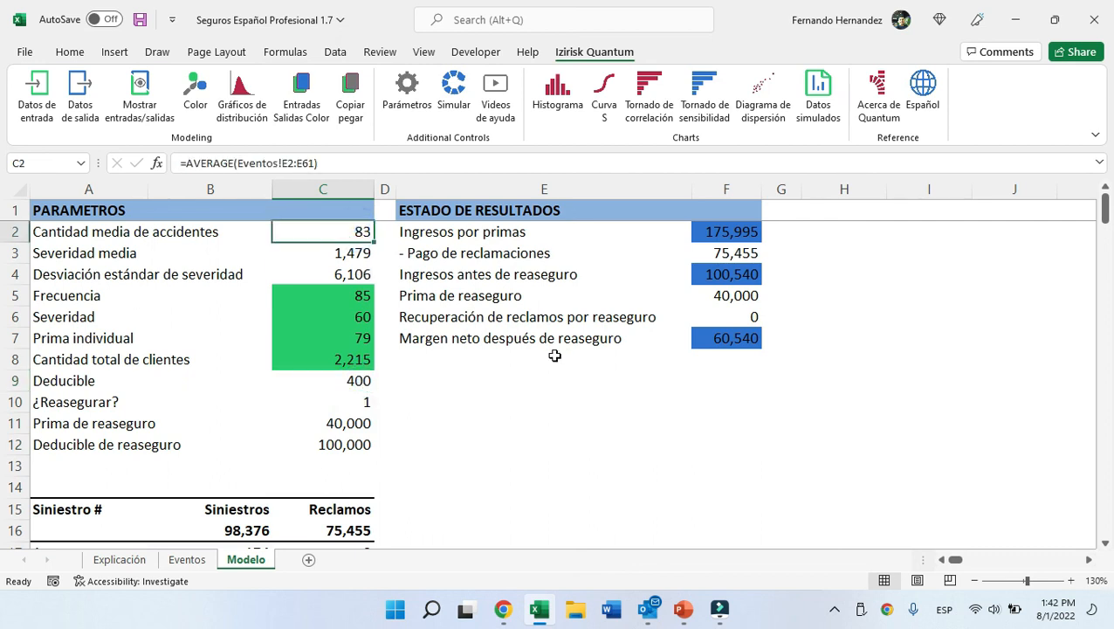